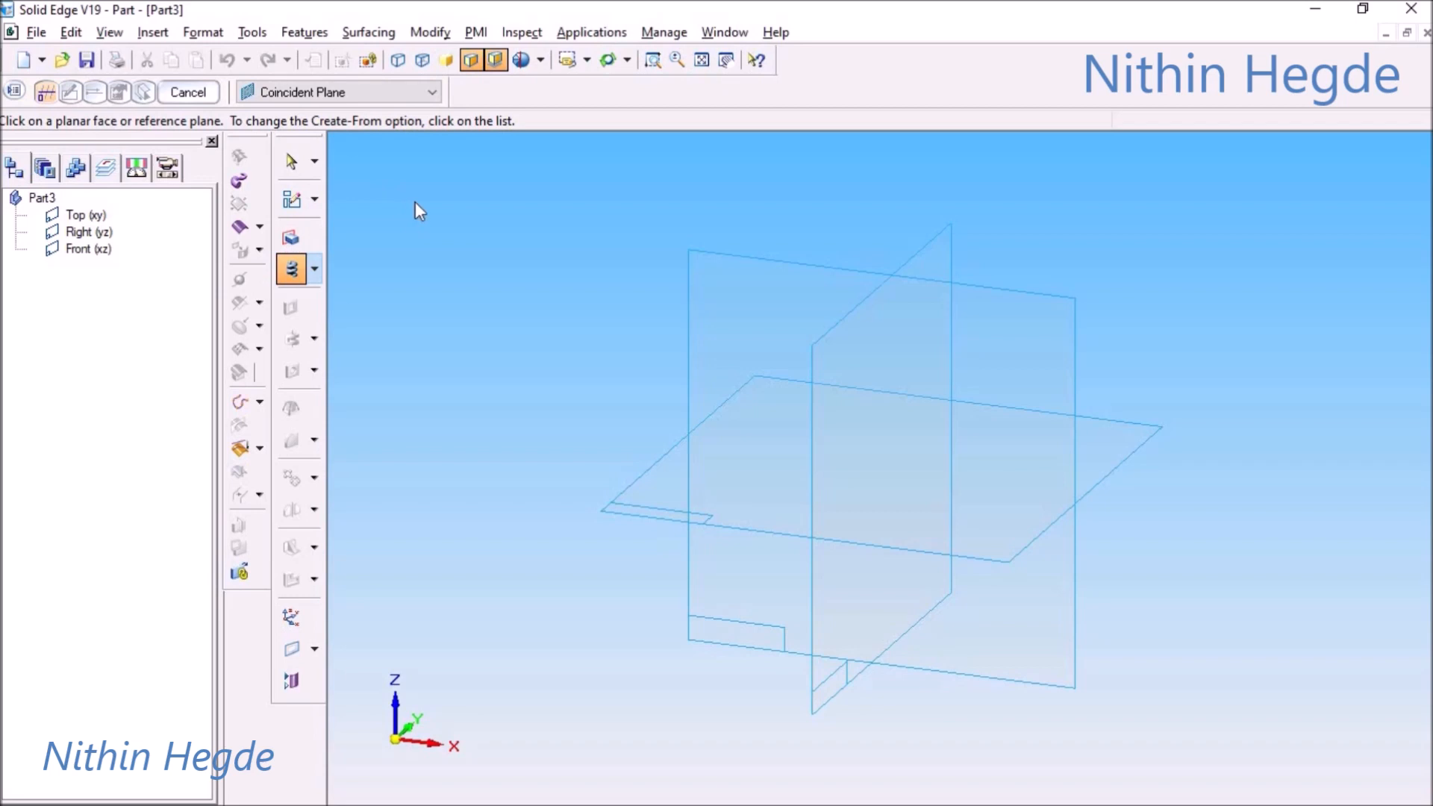
- Open the helical protrusion sketch on the Front (xz) plane and draw a vertical line along its vertical reference line
left_click(696, 274)
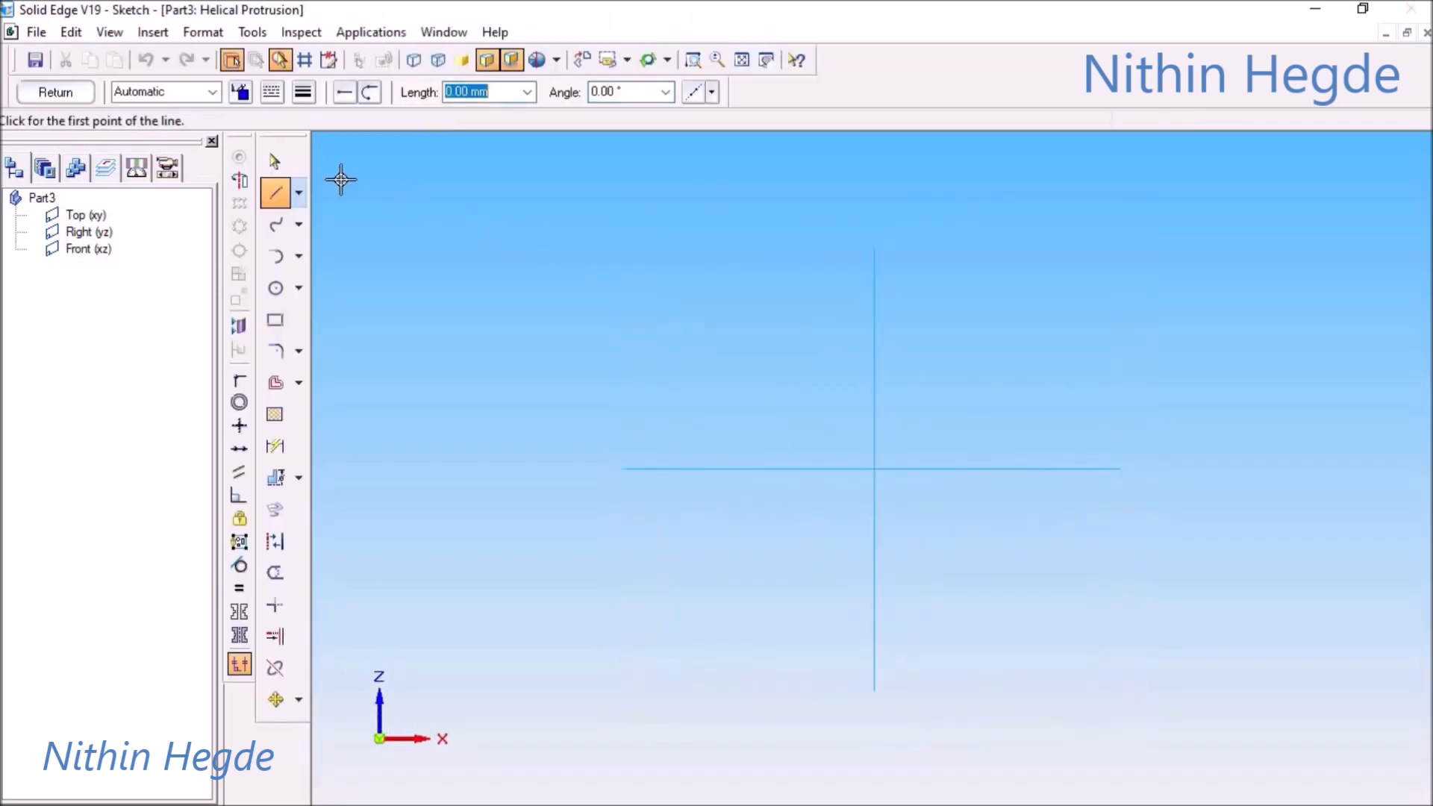
left_click(874, 291)
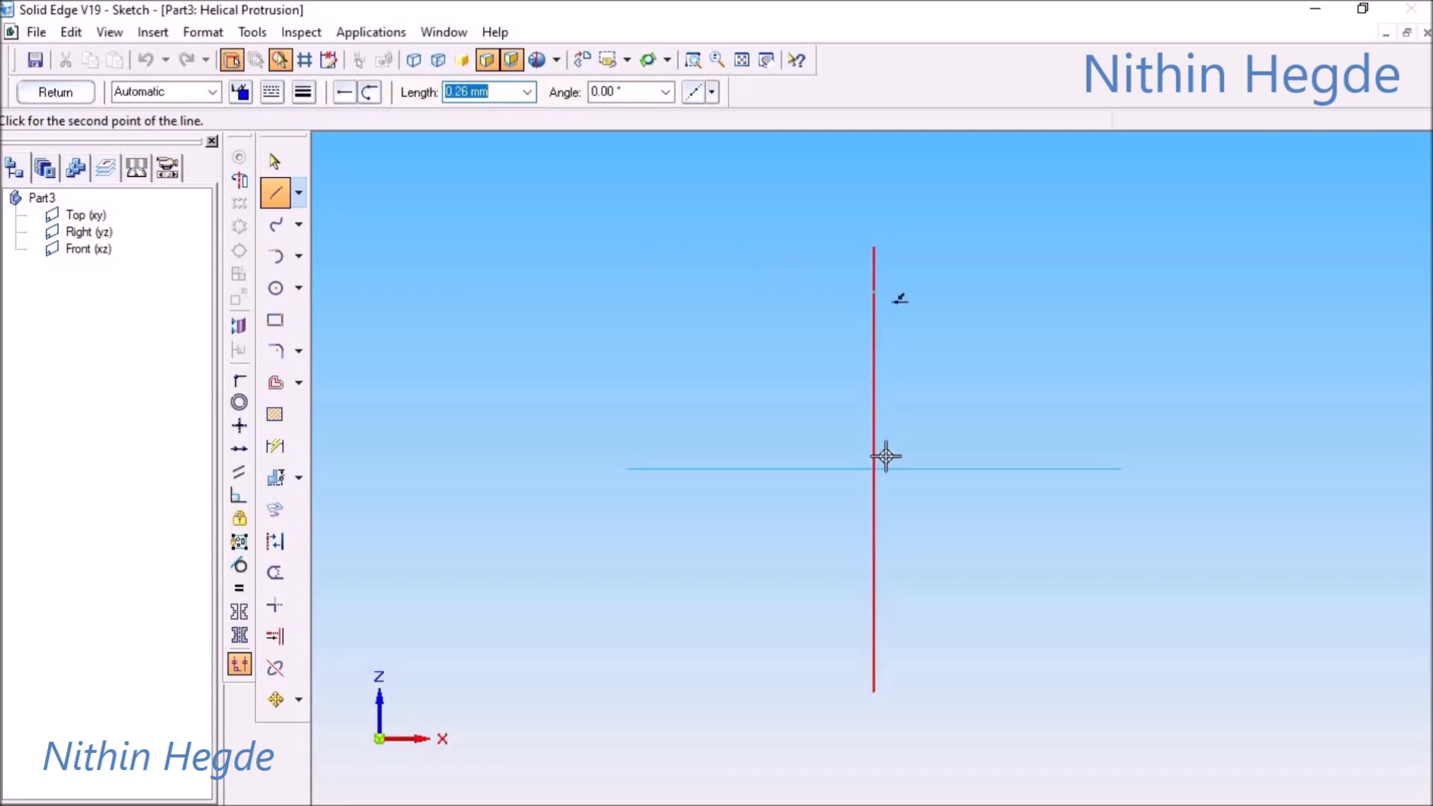
left_click(876, 624)
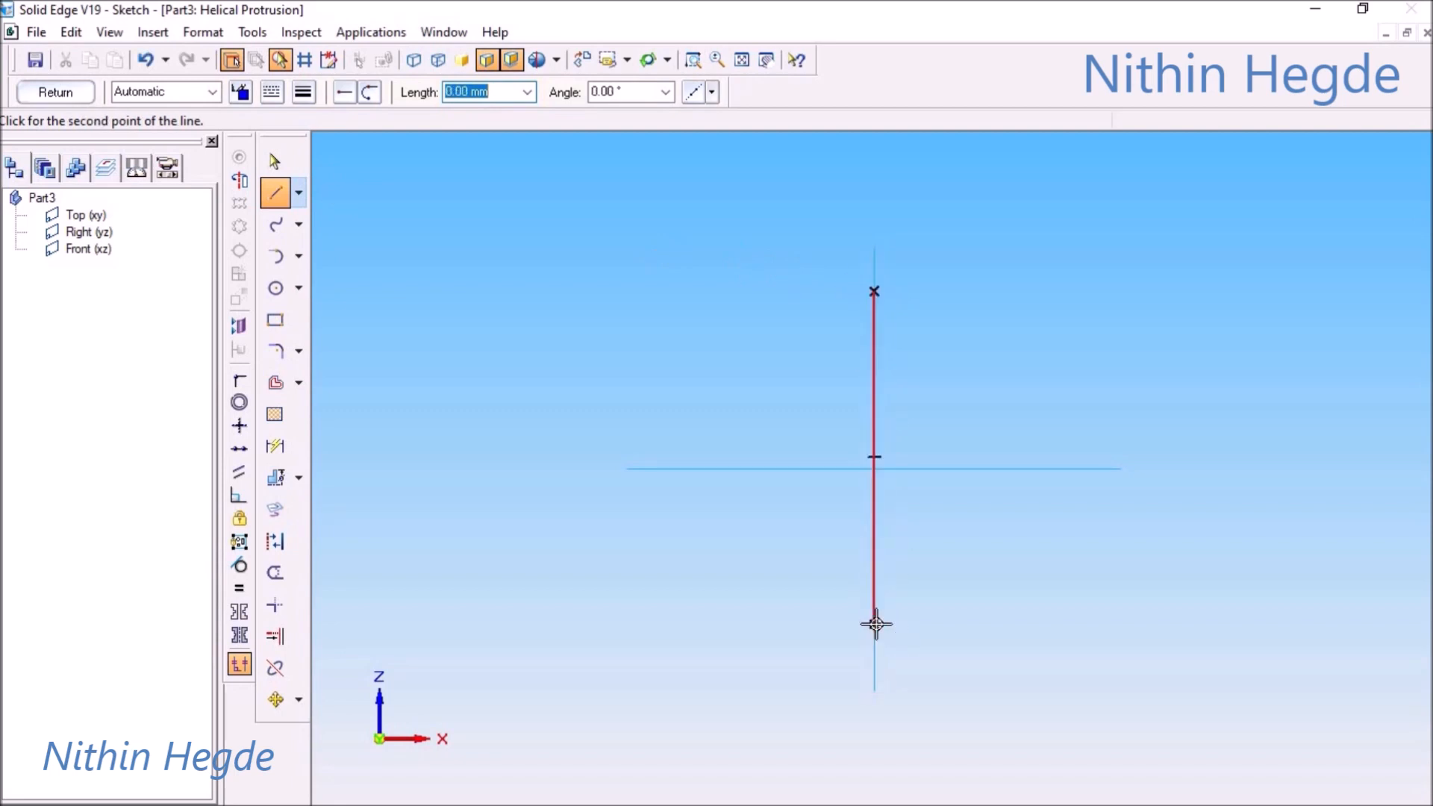
right_click(876, 623)
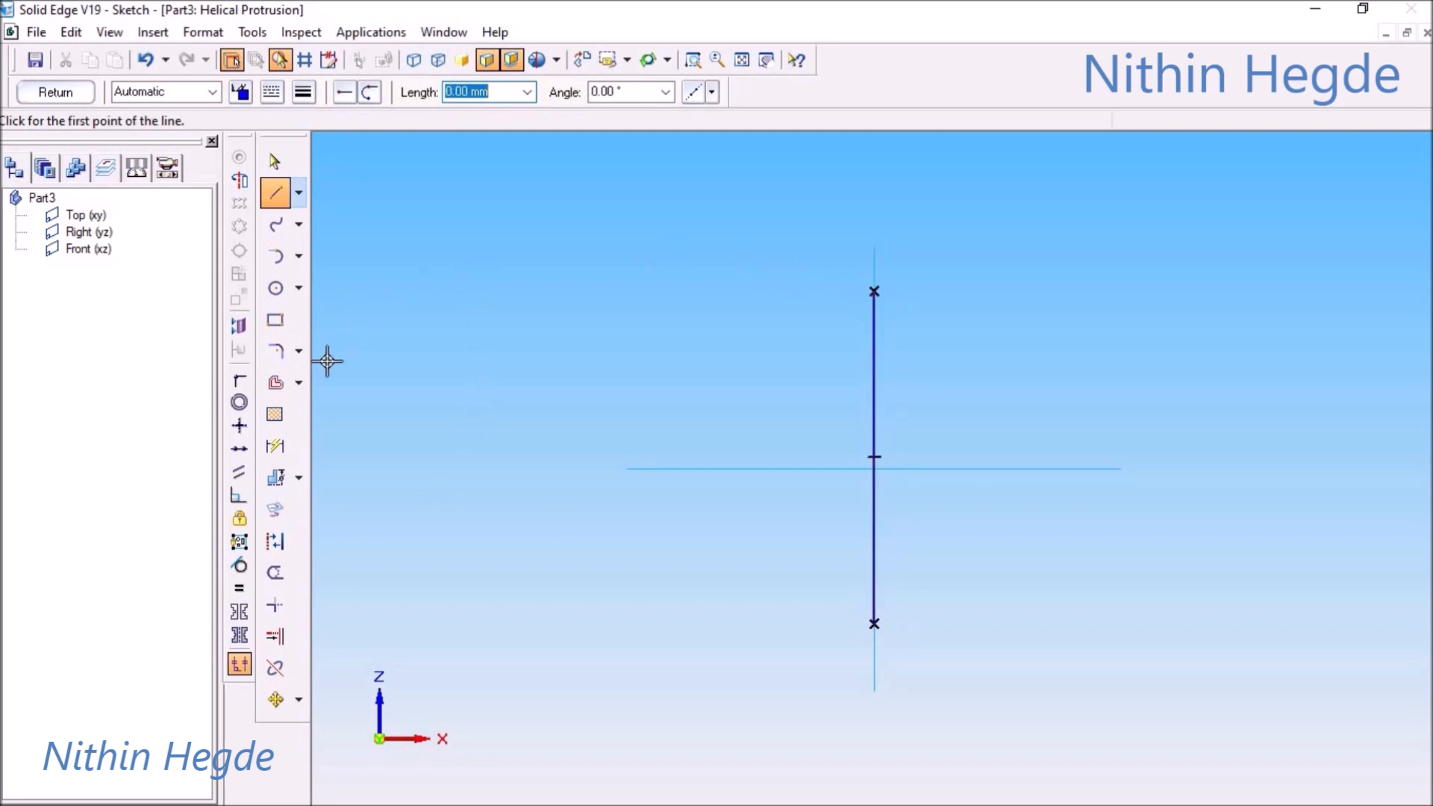
- Connect the vertical line's midpoint to the horizontal reference line
left_click(240, 380)
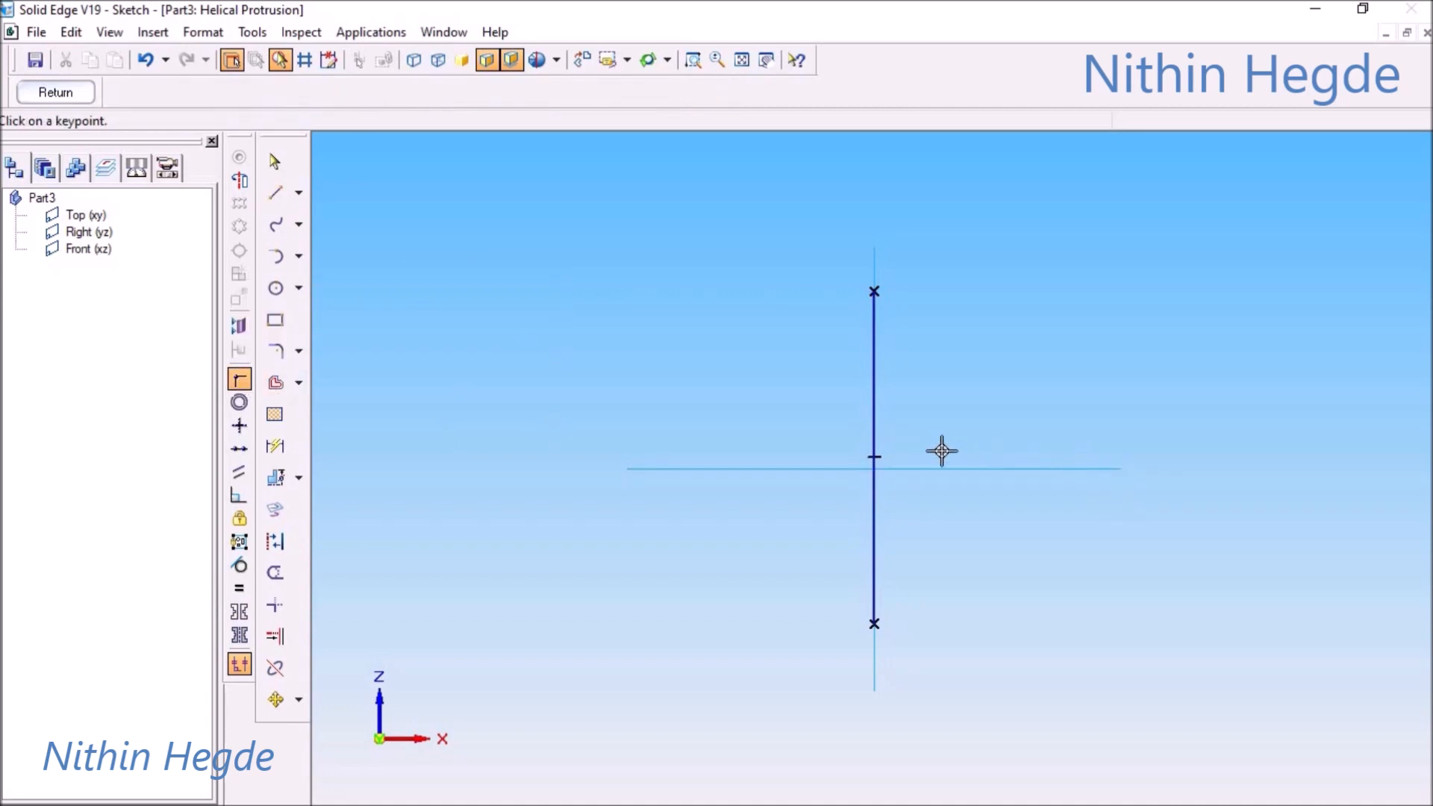
left_click(872, 459)
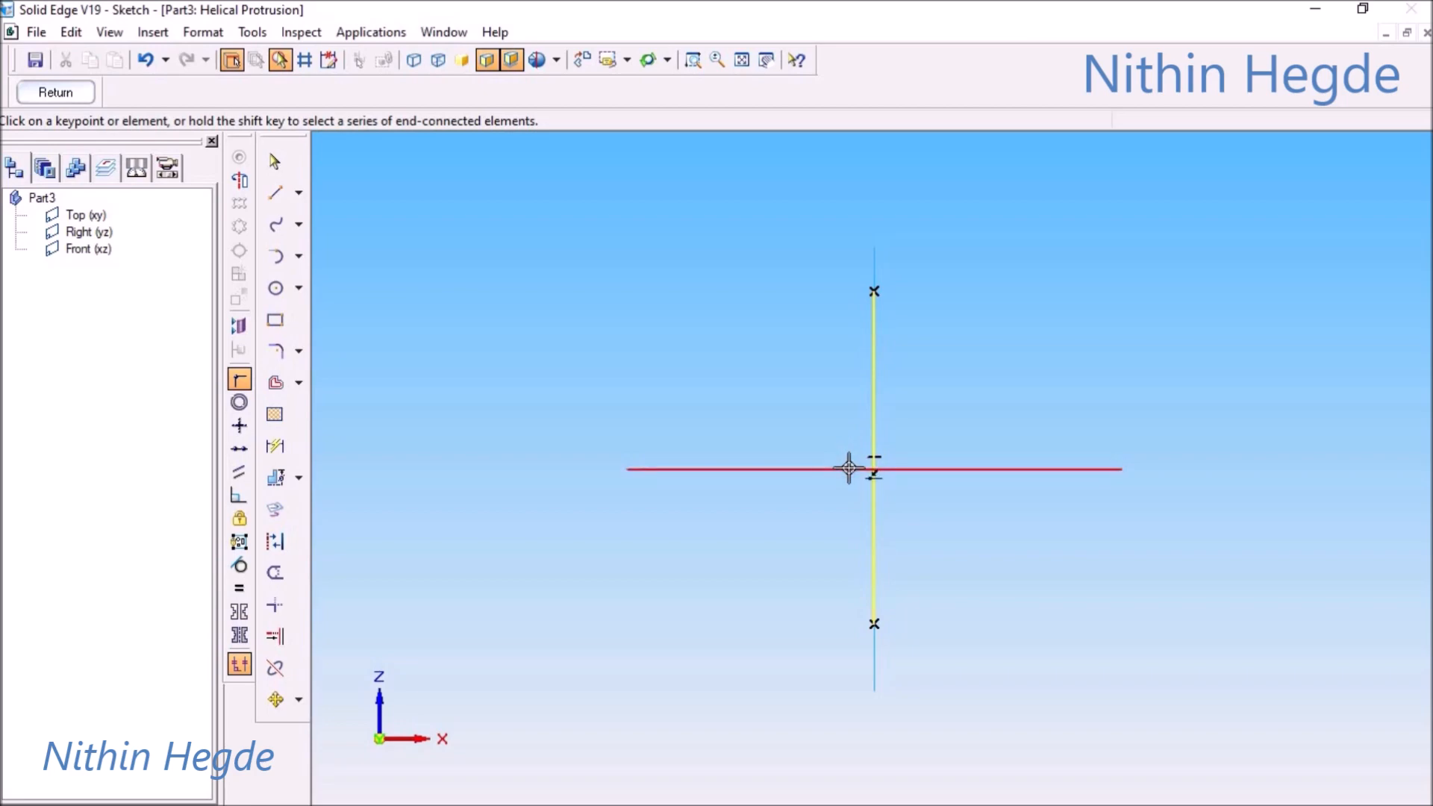
left_click(849, 468)
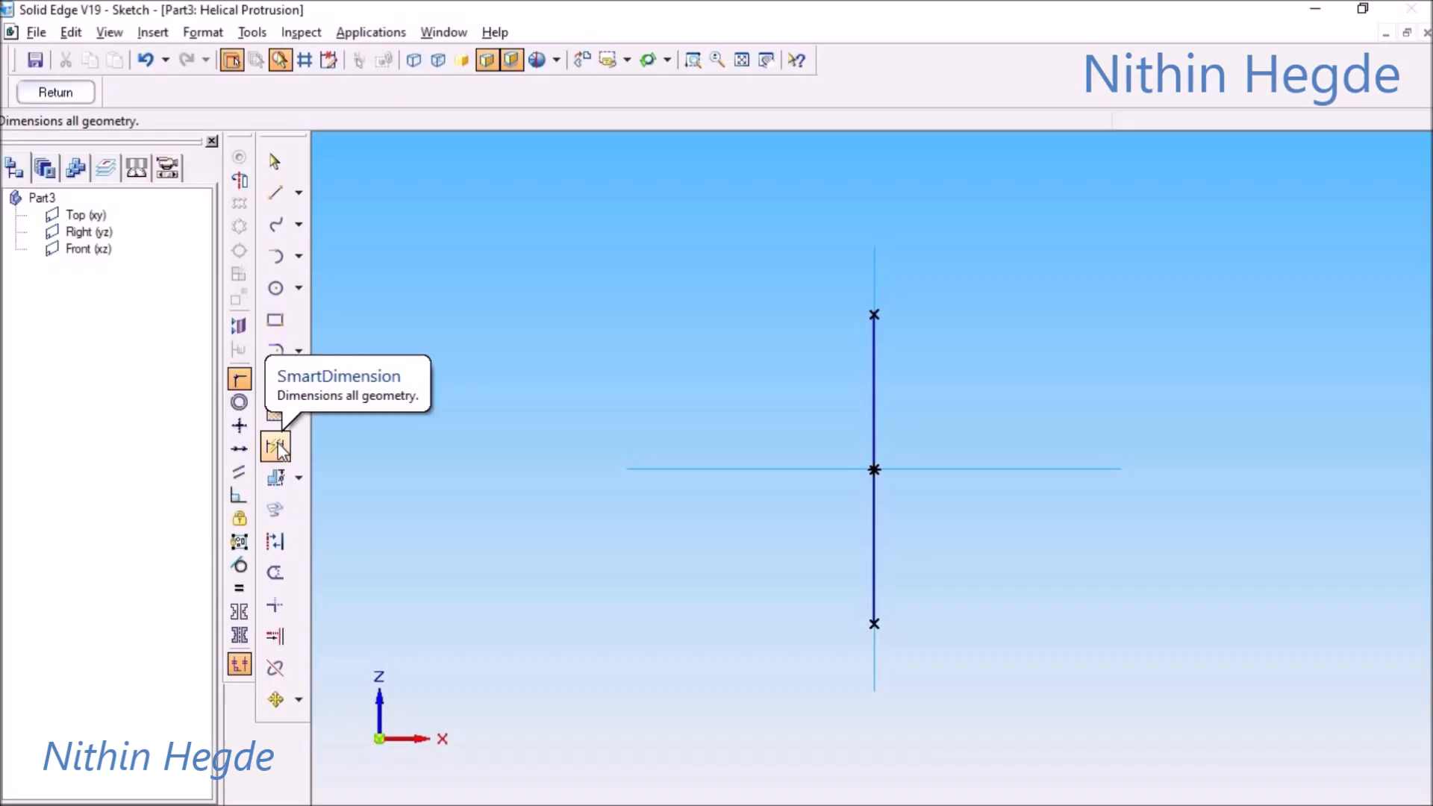
- Dimension the vertical line's length and set it to 120 mm
left_click(275, 446)
left_click(873, 418)
left_click(761, 436)
type("1")
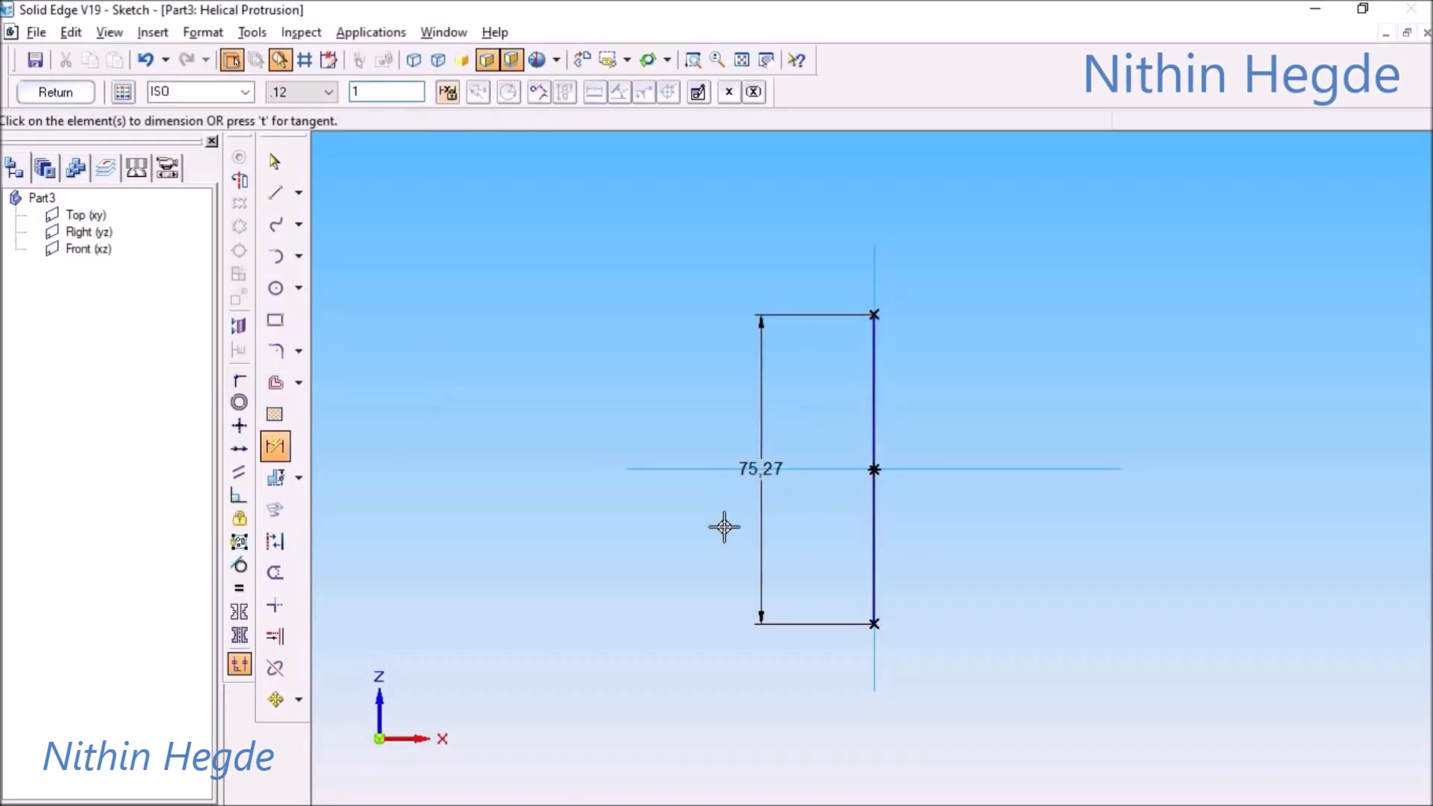
type("20")
key("Return")
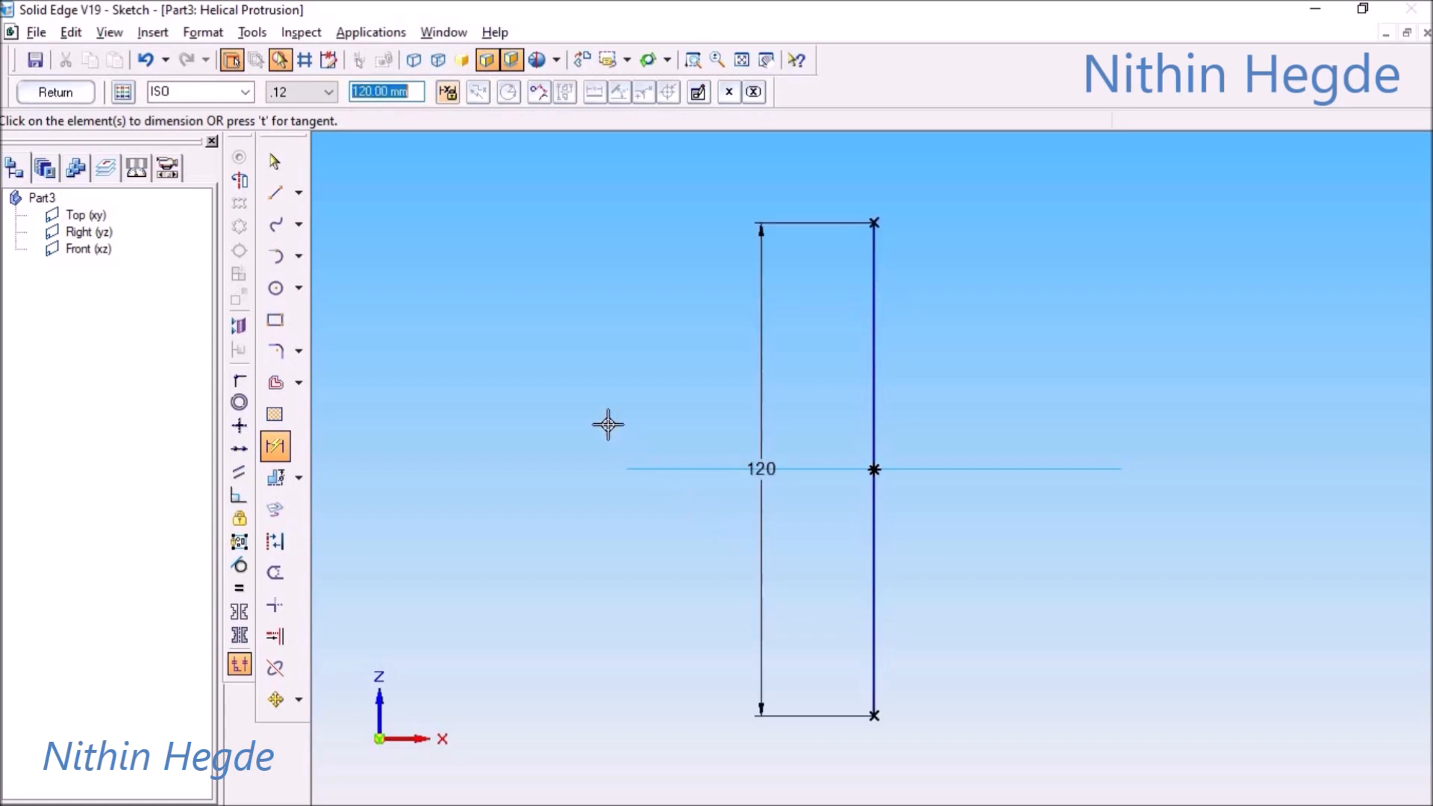
key("Escape")
- Sketch a 10 mm diameter circle to the right of the vertical line, level with the line's lower endpoint
left_click(276, 289)
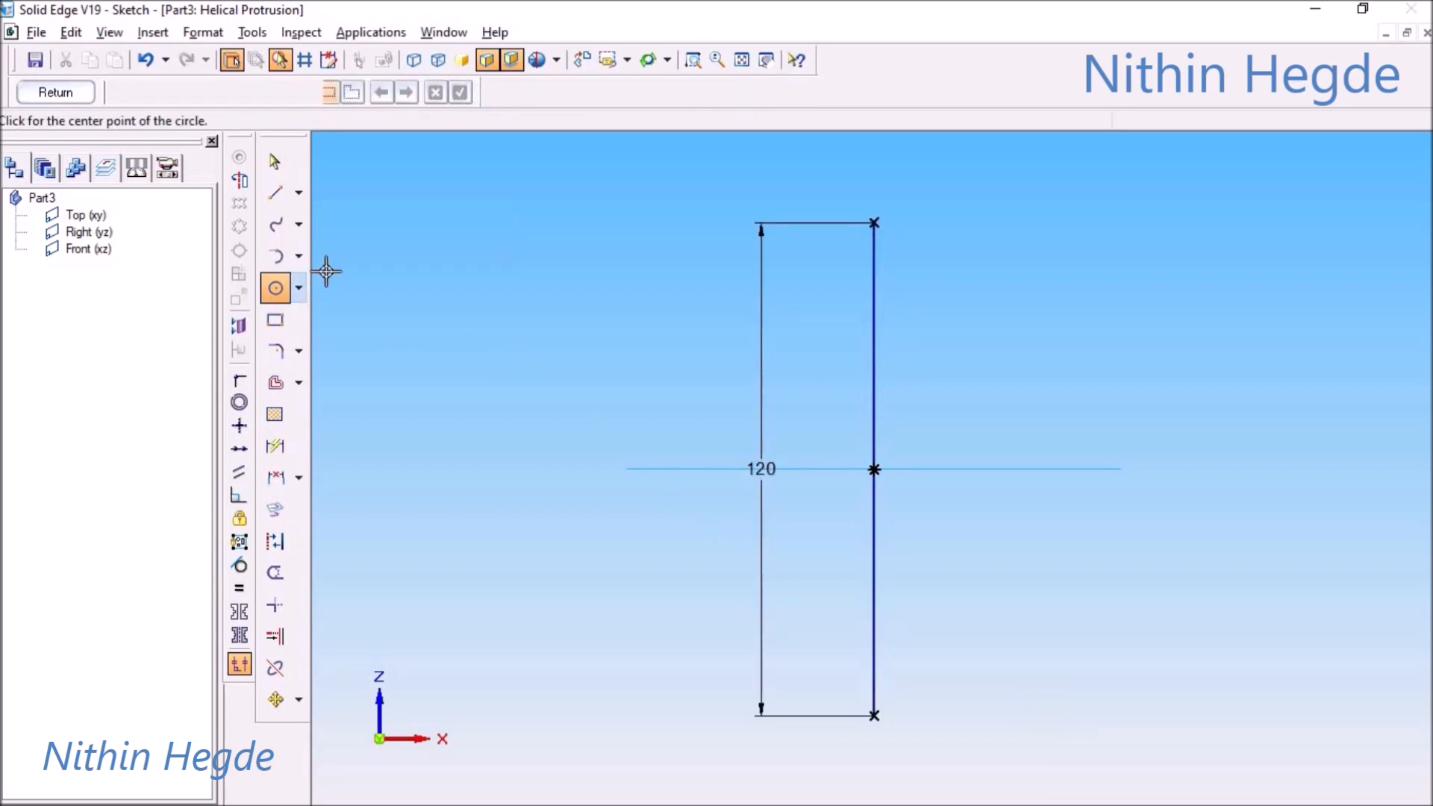
left_click(433, 91)
type("1")
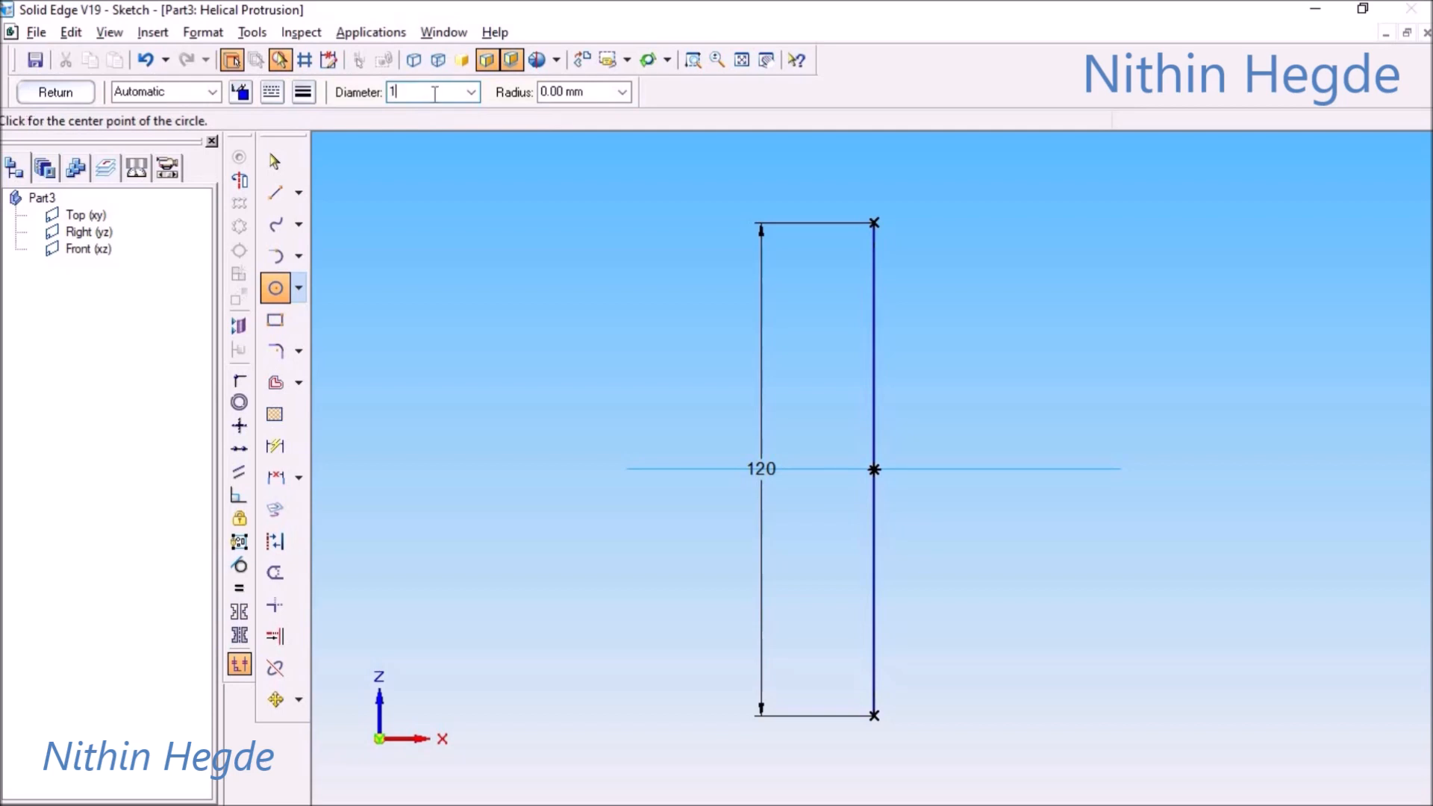
type("0")
key("Tab")
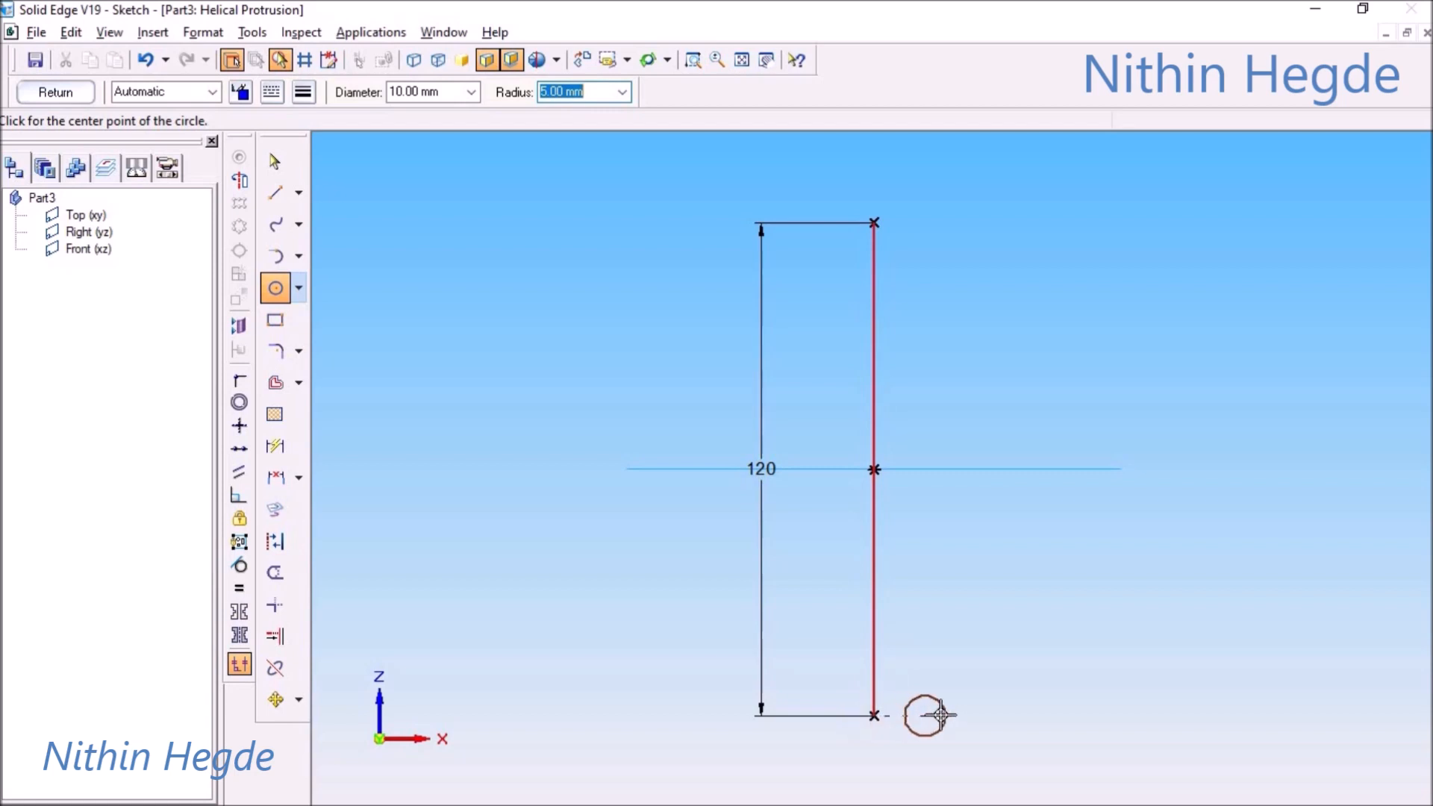
left_click(1021, 715)
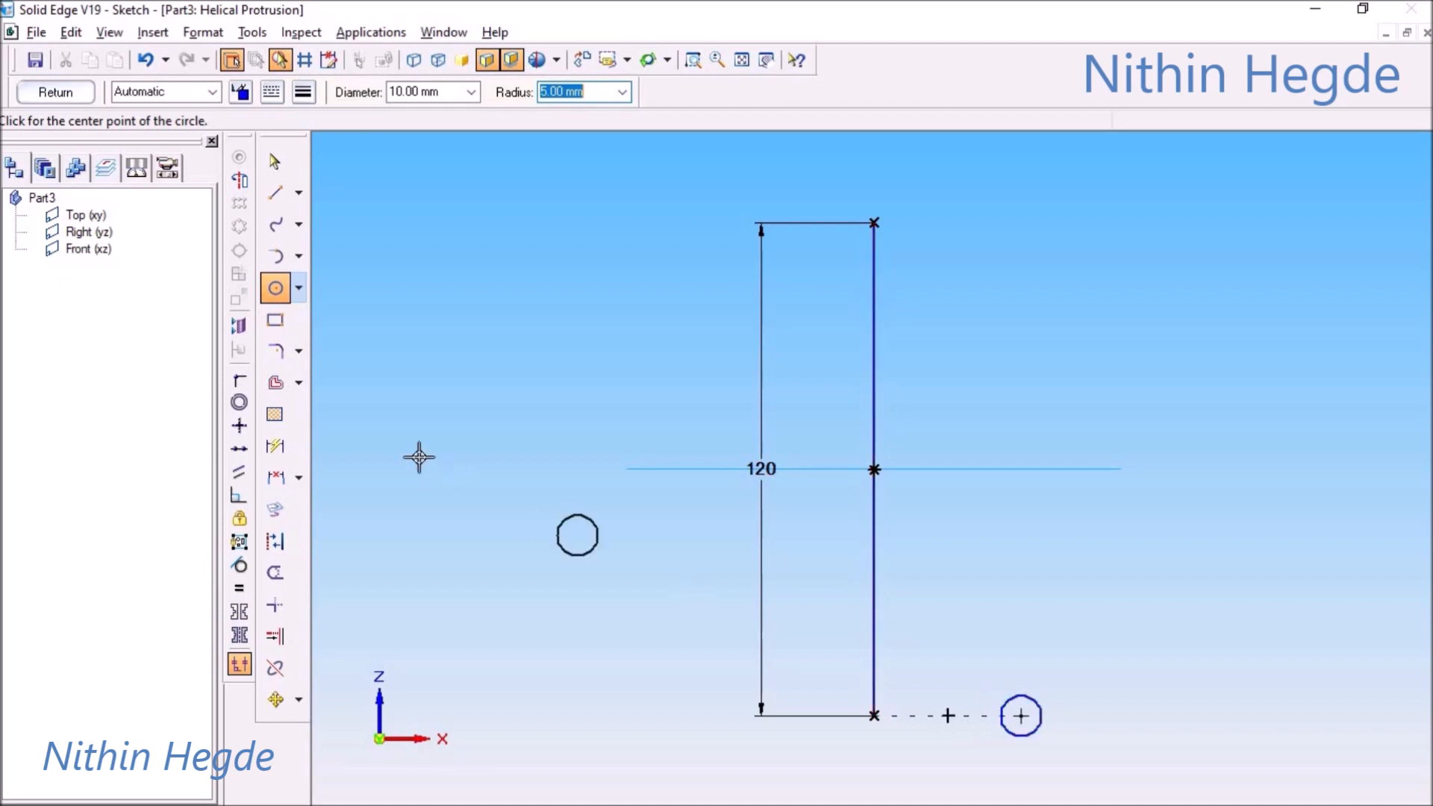
- Dimension the circle's diameter
left_click(275, 446)
left_click(1049, 694)
left_click(1083, 677)
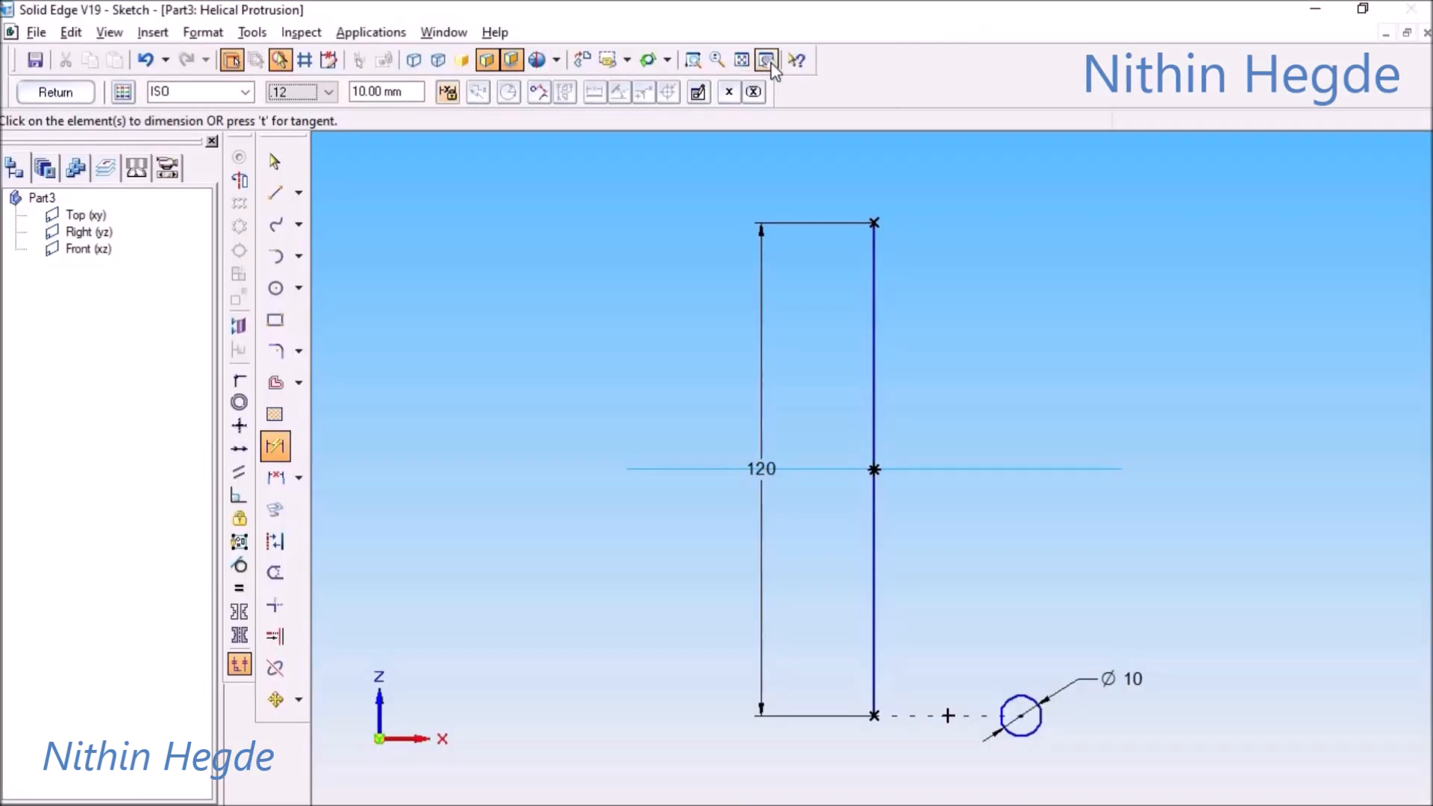
- Add a symmetric diameter dimension of 65 mm from the vertical line to the circle's center
left_click(767, 60)
mouse_move(893, 607)
left_mouse_down()
mouse_move(373, 567)
mouse_move(306, 469)
left_mouse_up()
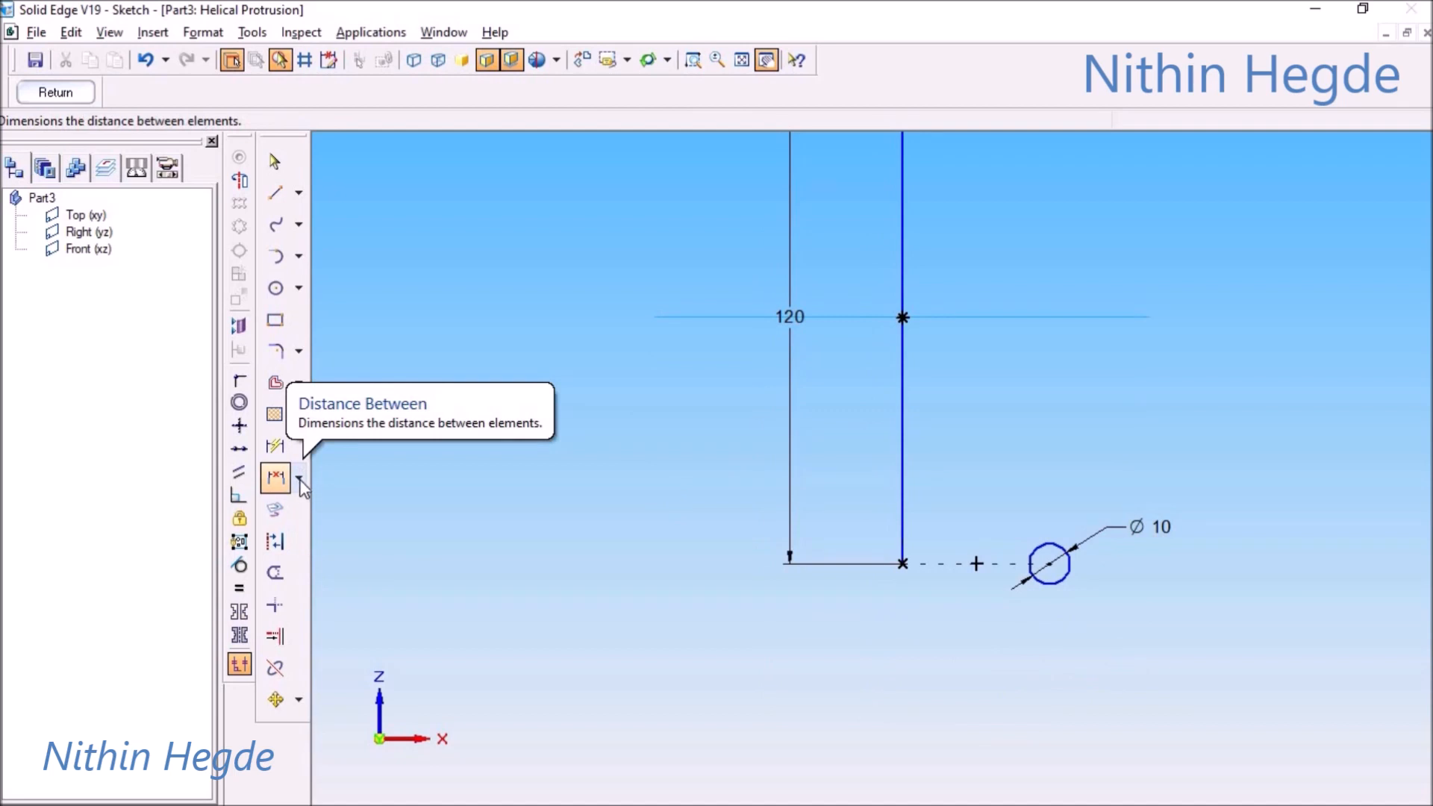
left_click(300, 480)
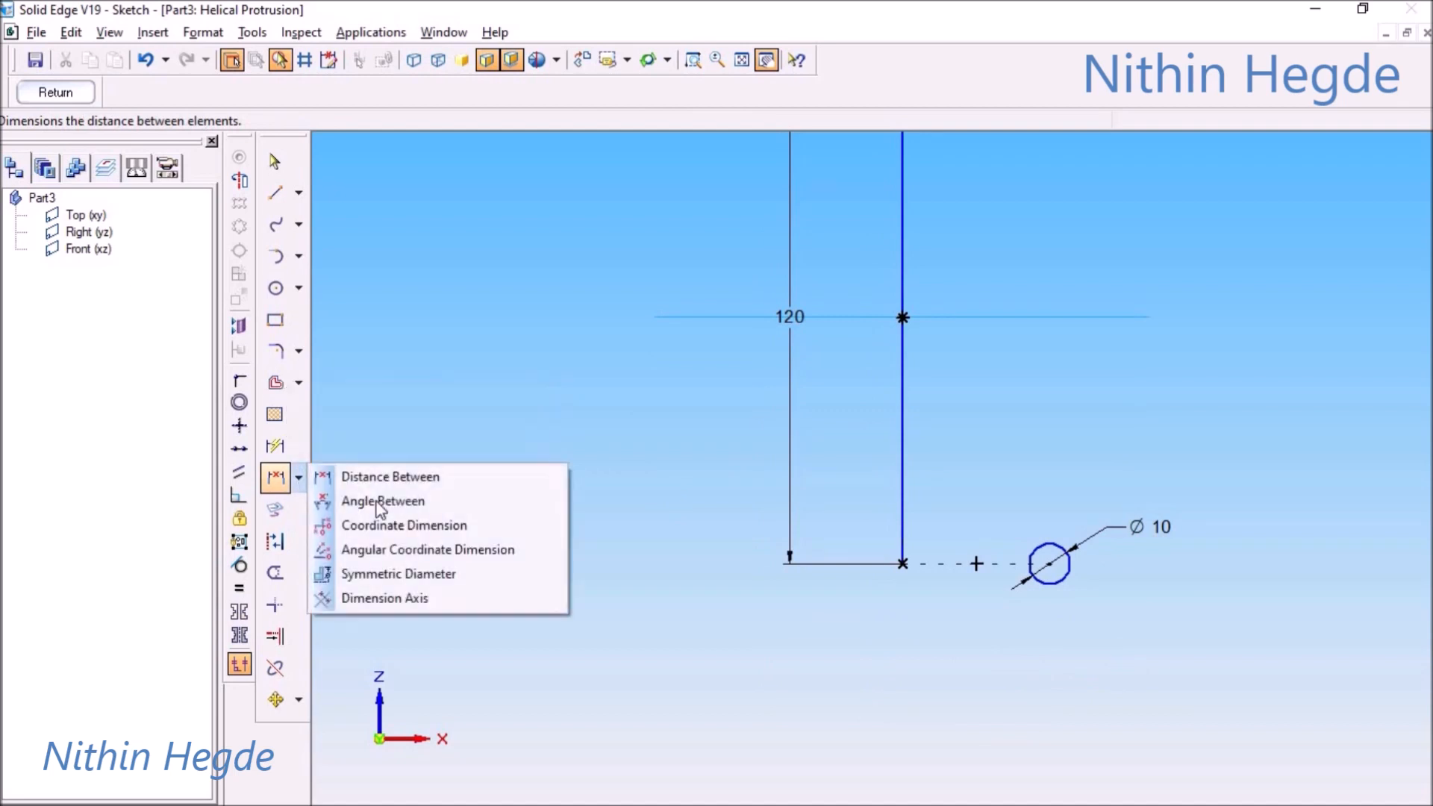
left_click(397, 574)
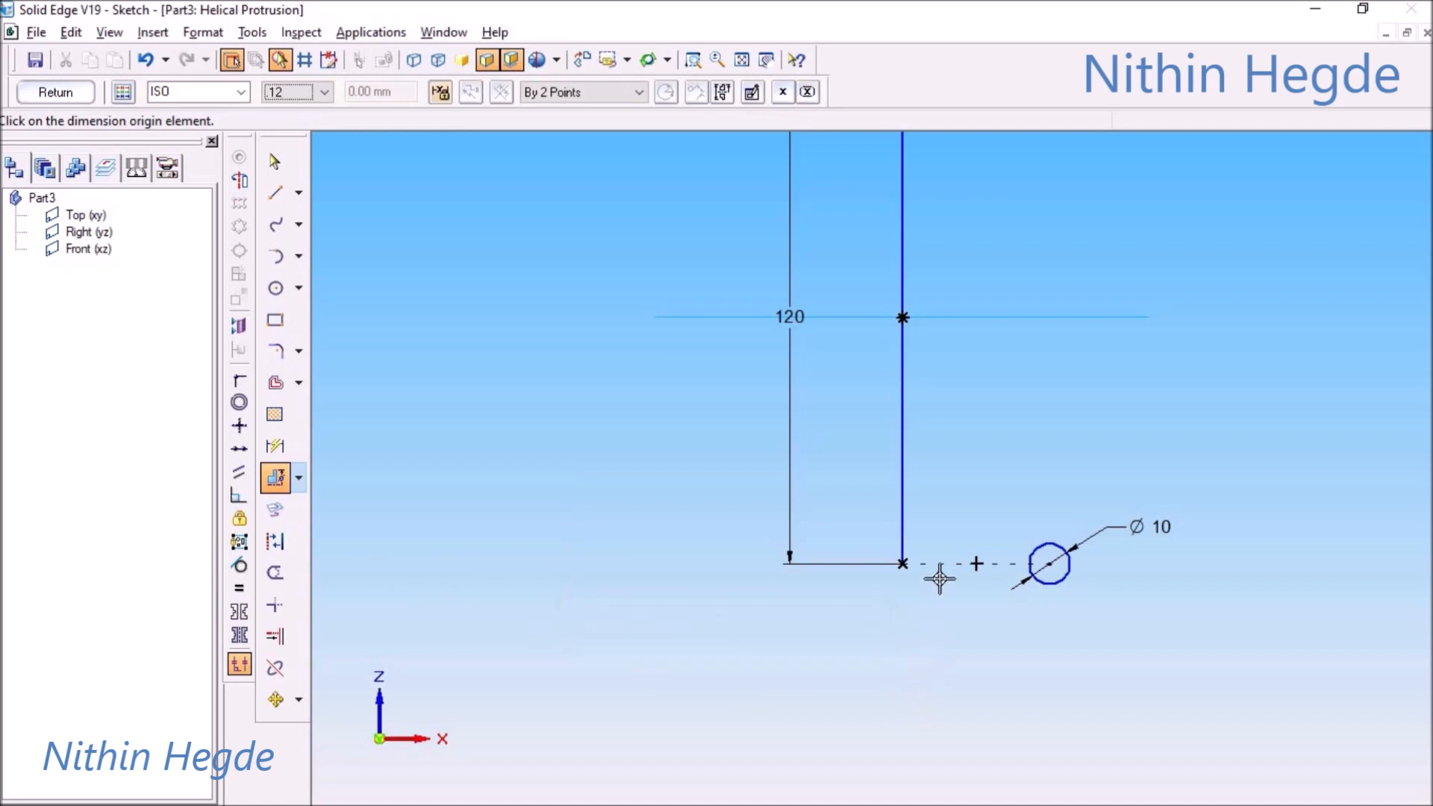
left_click(901, 523)
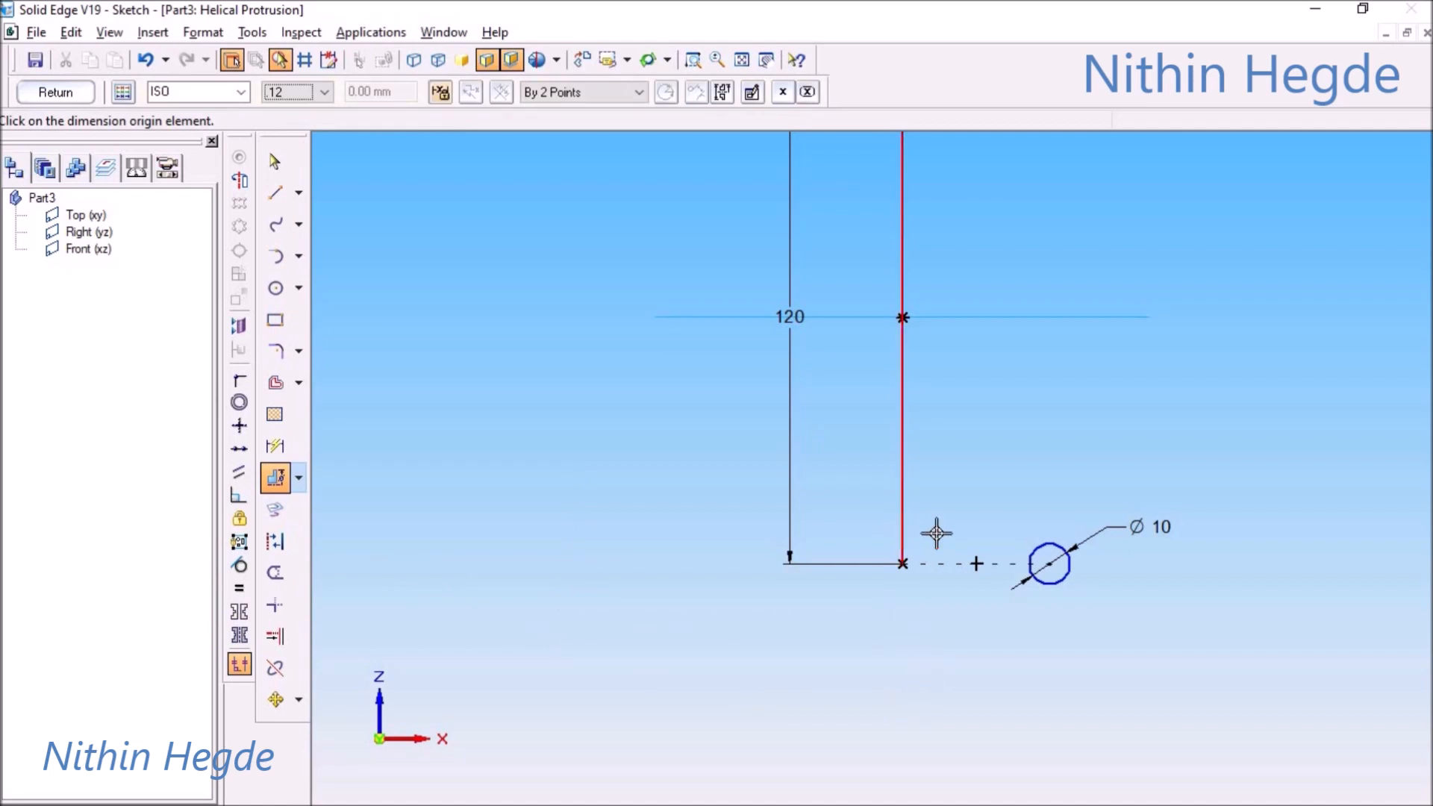
left_click(1049, 564)
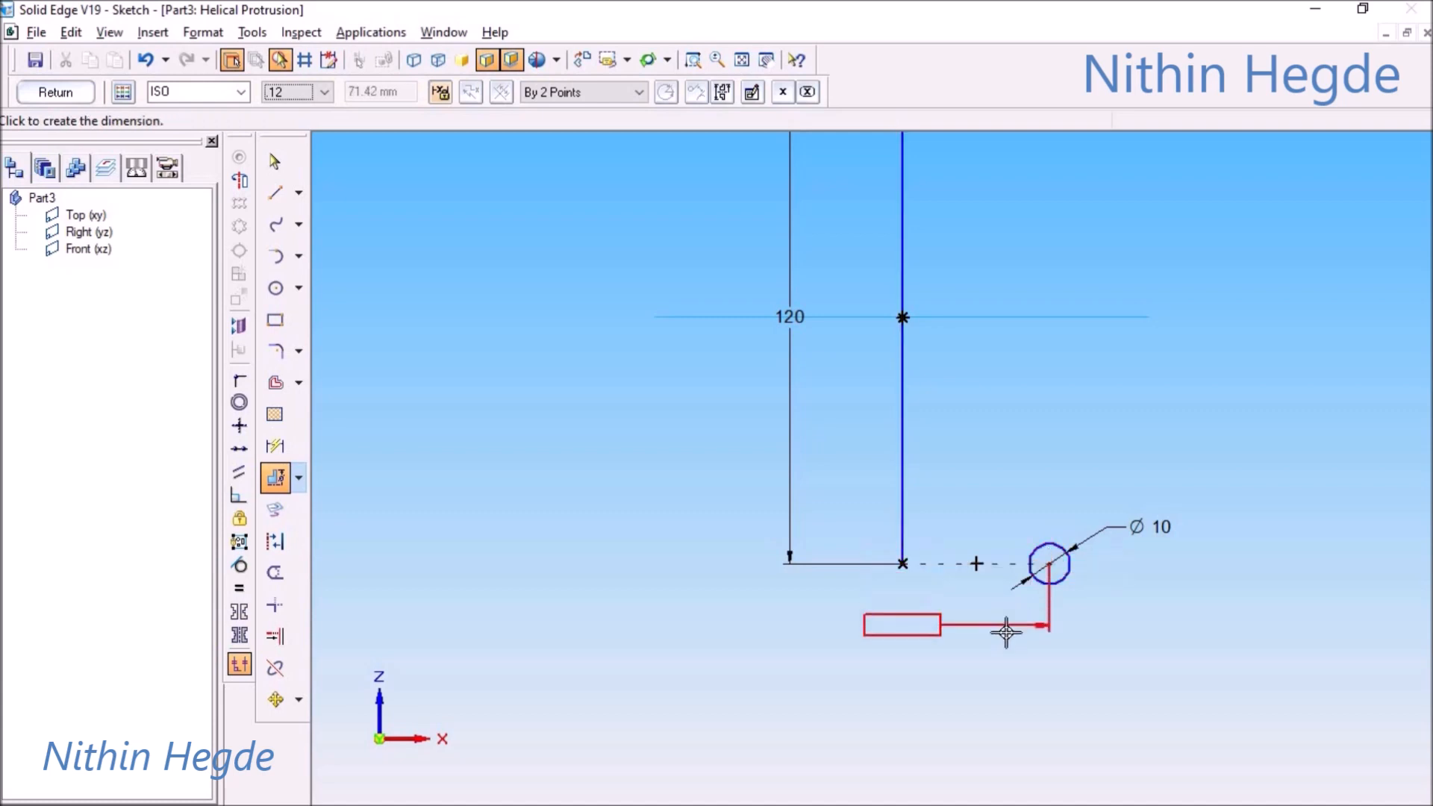
left_click(1008, 638)
type("65")
key("Return")
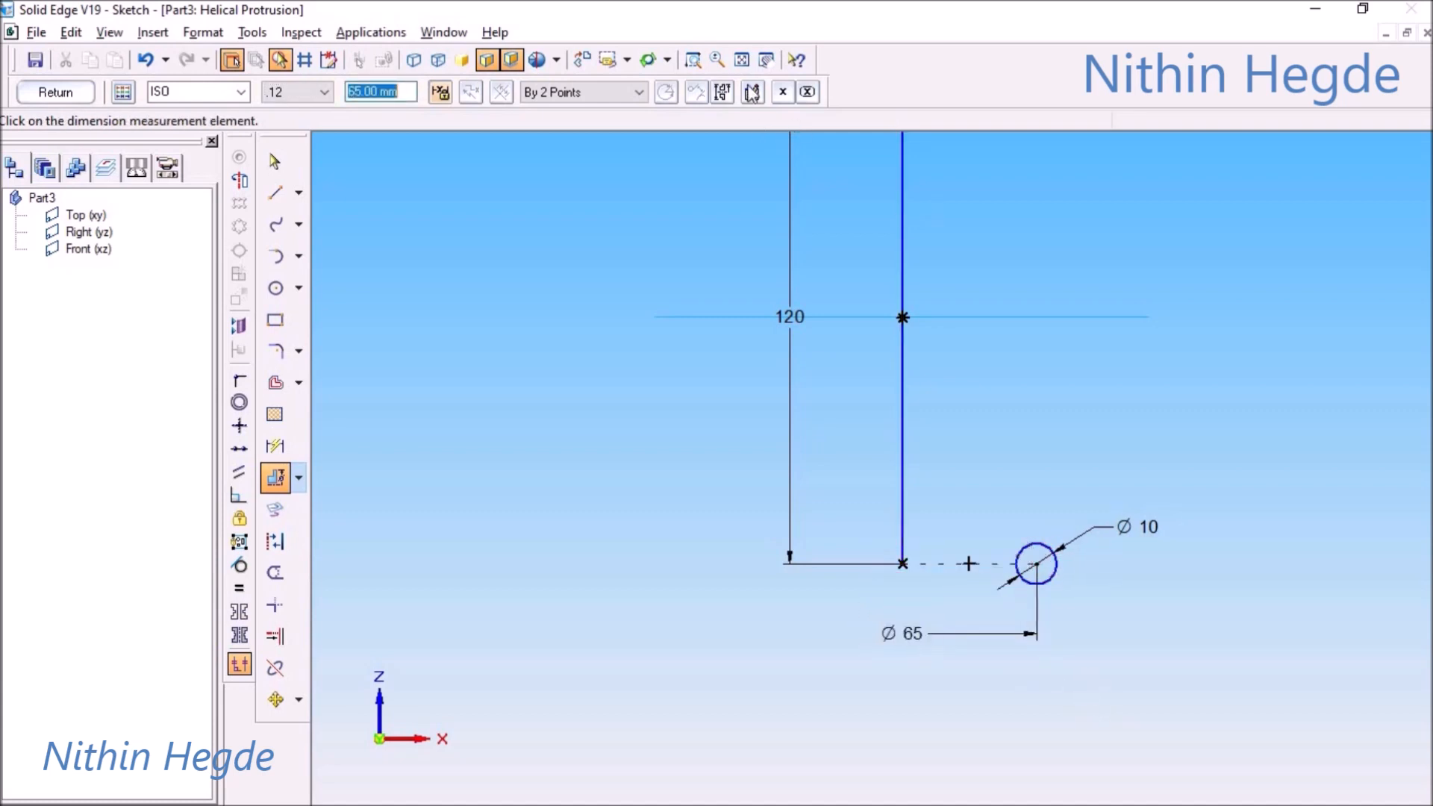
- Set the vertical line as the axis of revolution and close the sketch
left_click(741, 59)
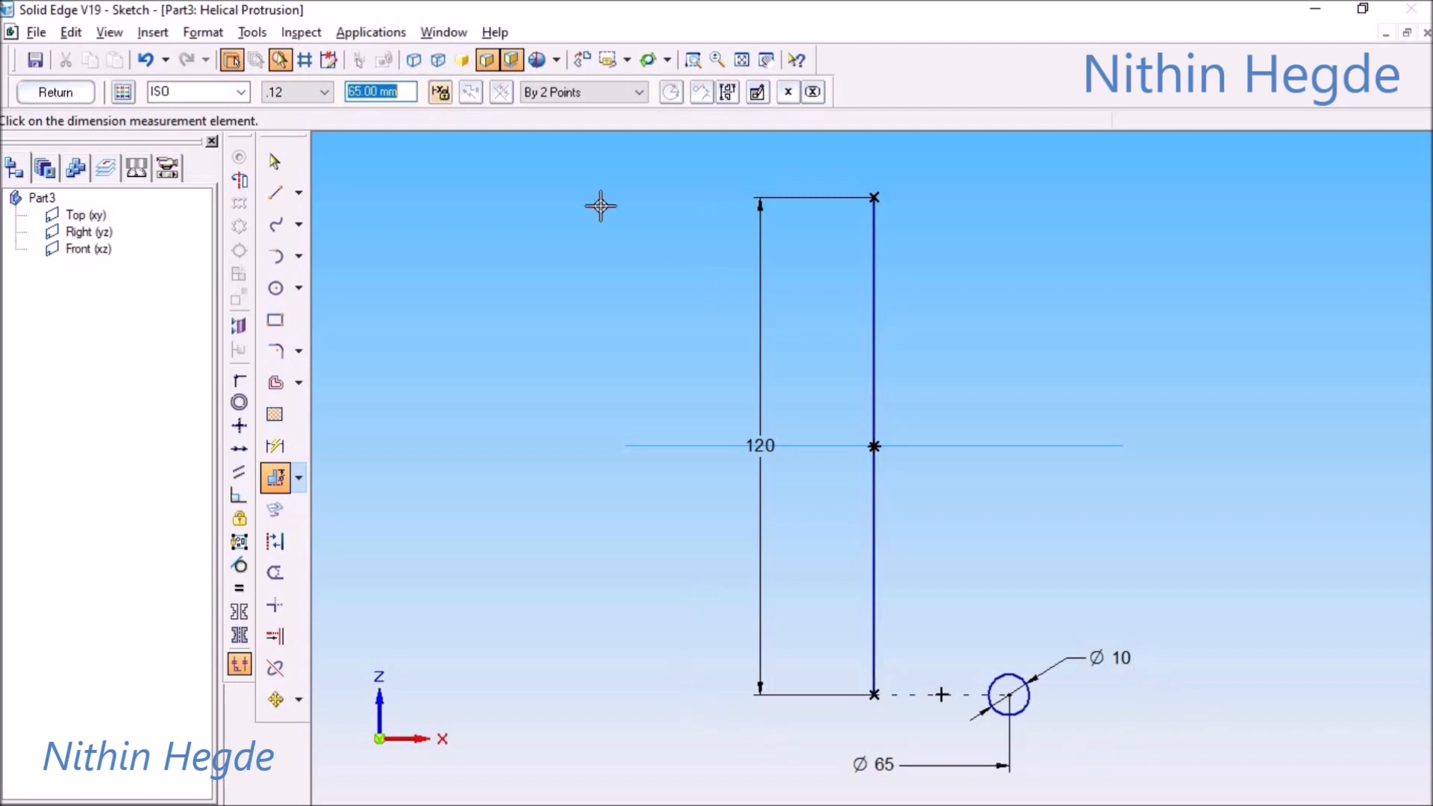
left_click(239, 181)
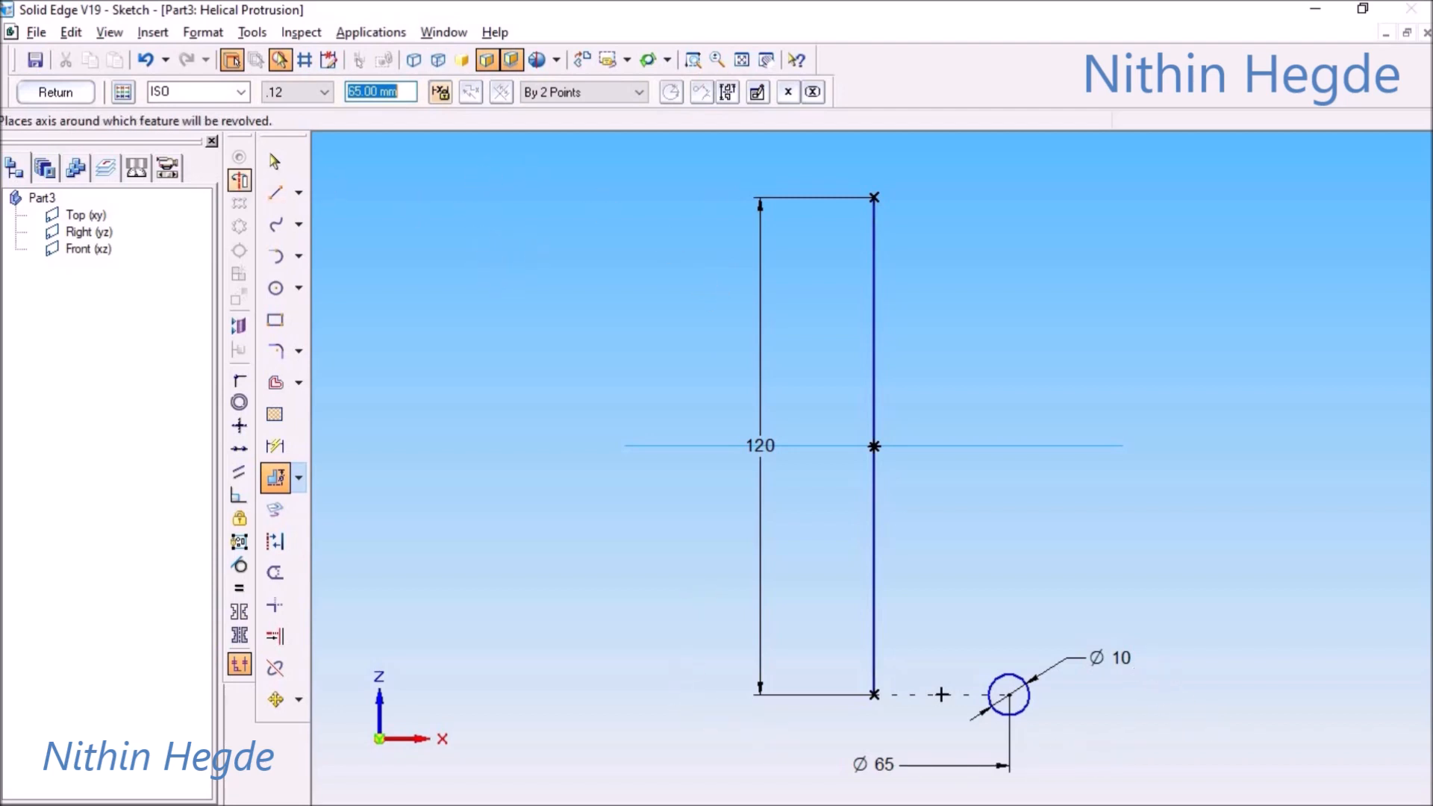
left_click(238, 182)
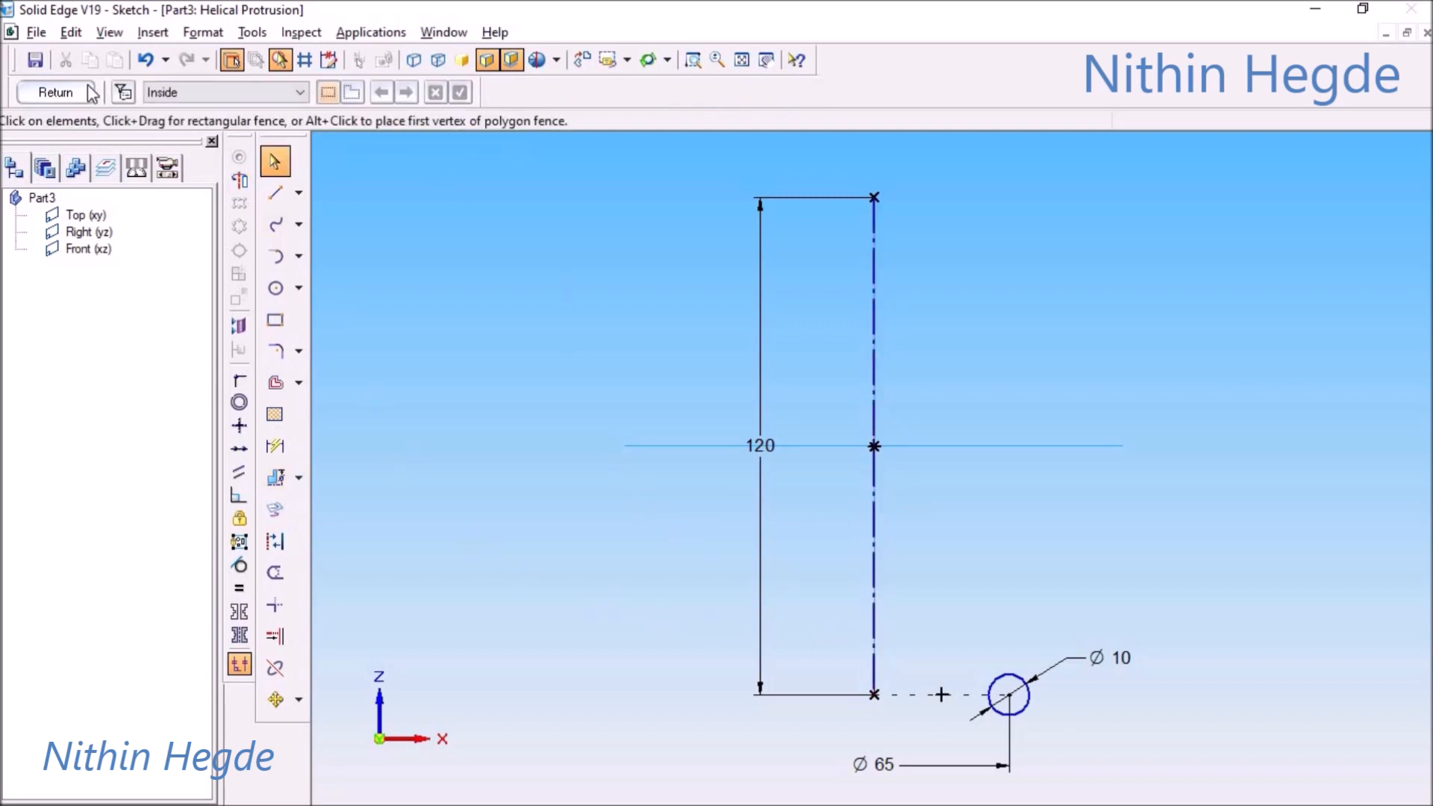
left_click(55, 92)
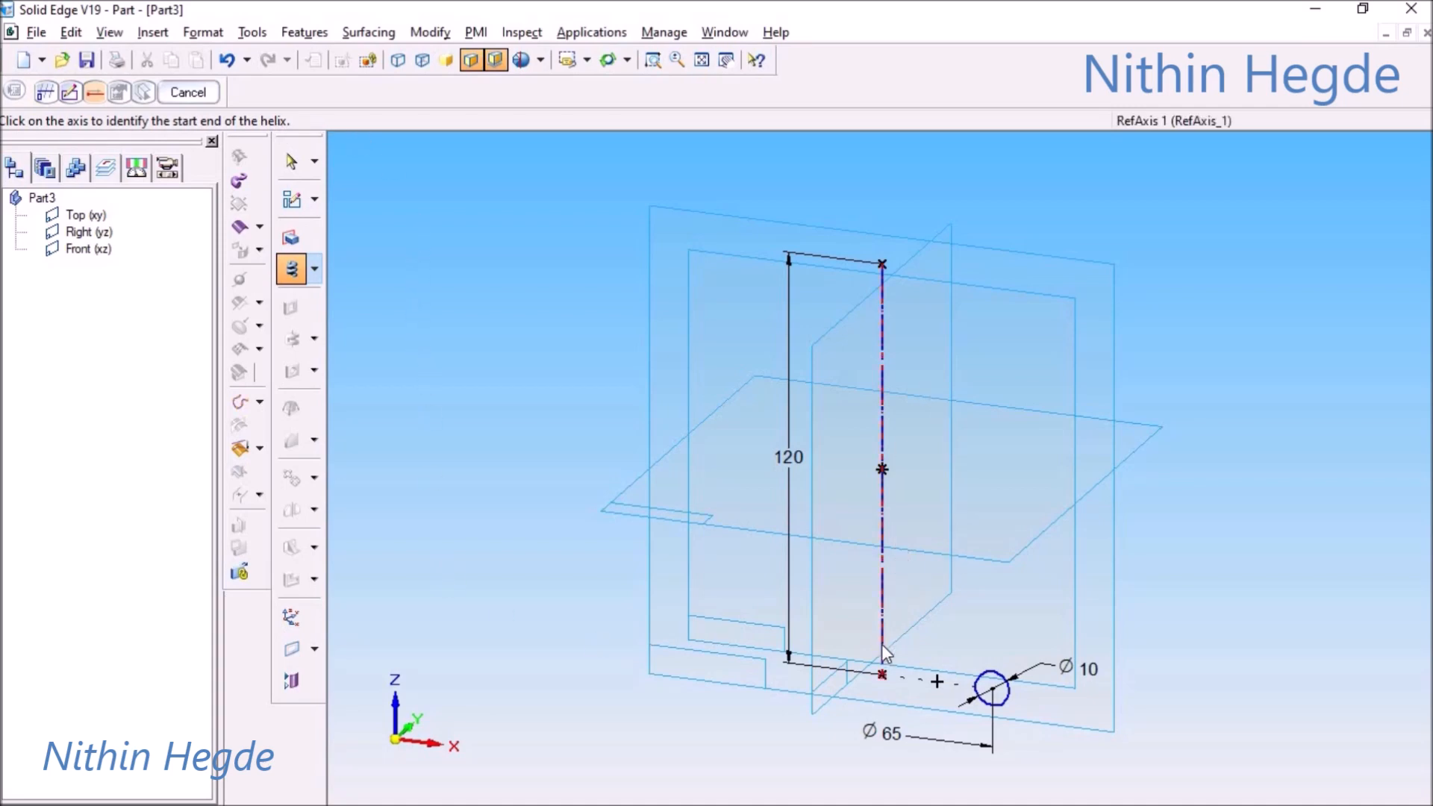
- Start the helix at the axis's lower end, define it by Axis length & Pitch with 15 mm pitch, and finish the helical protrusion
left_click(883, 670)
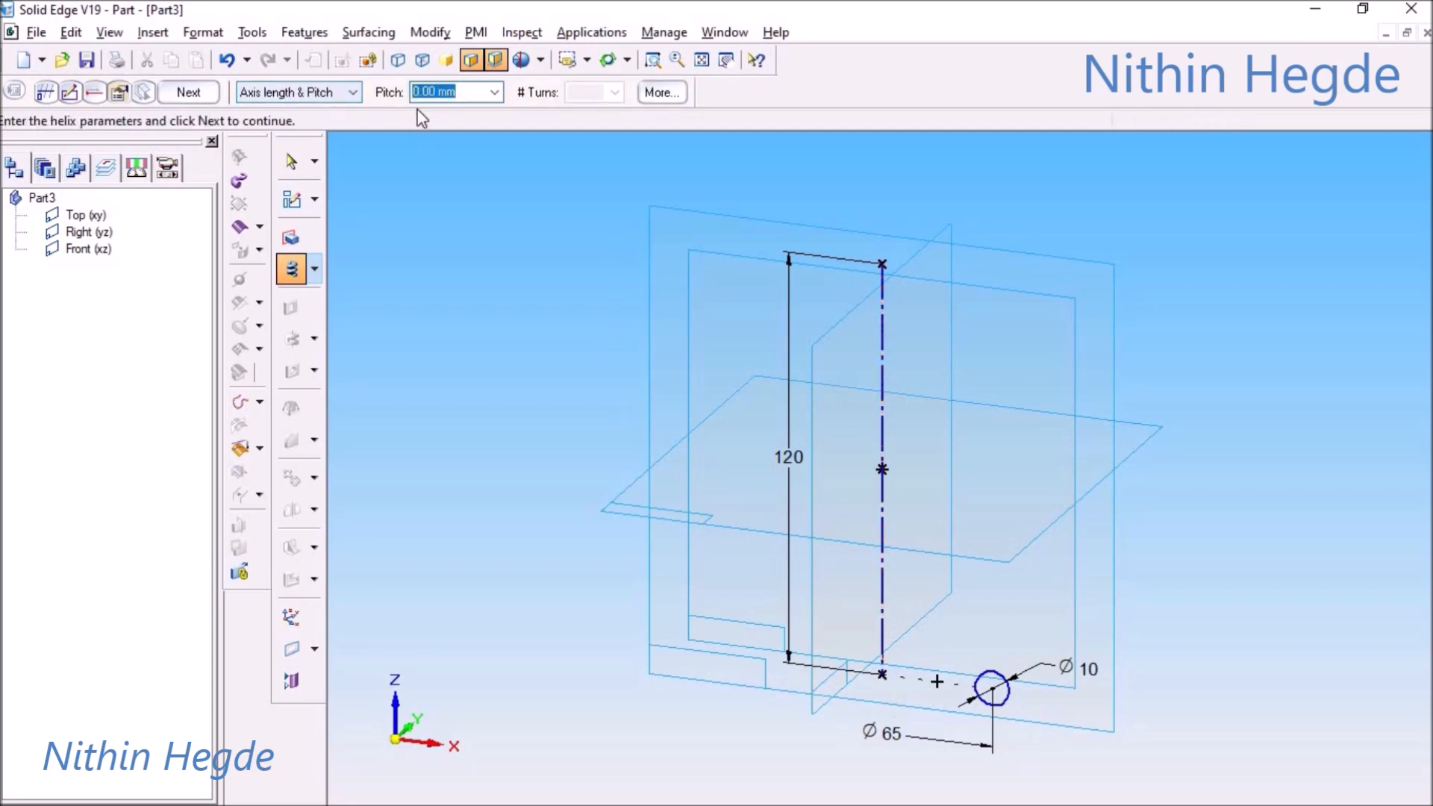
left_click(354, 92)
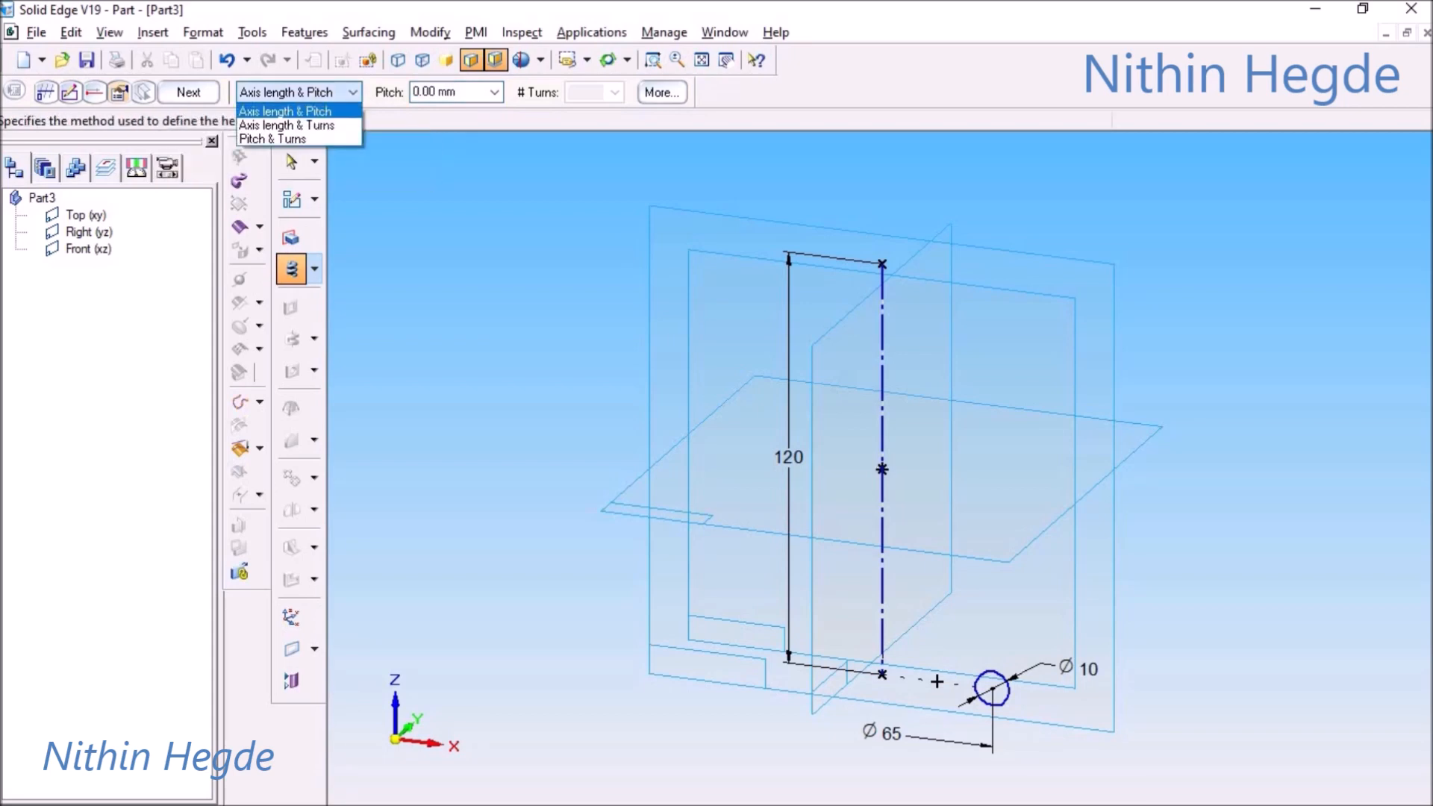
left_click(338, 112)
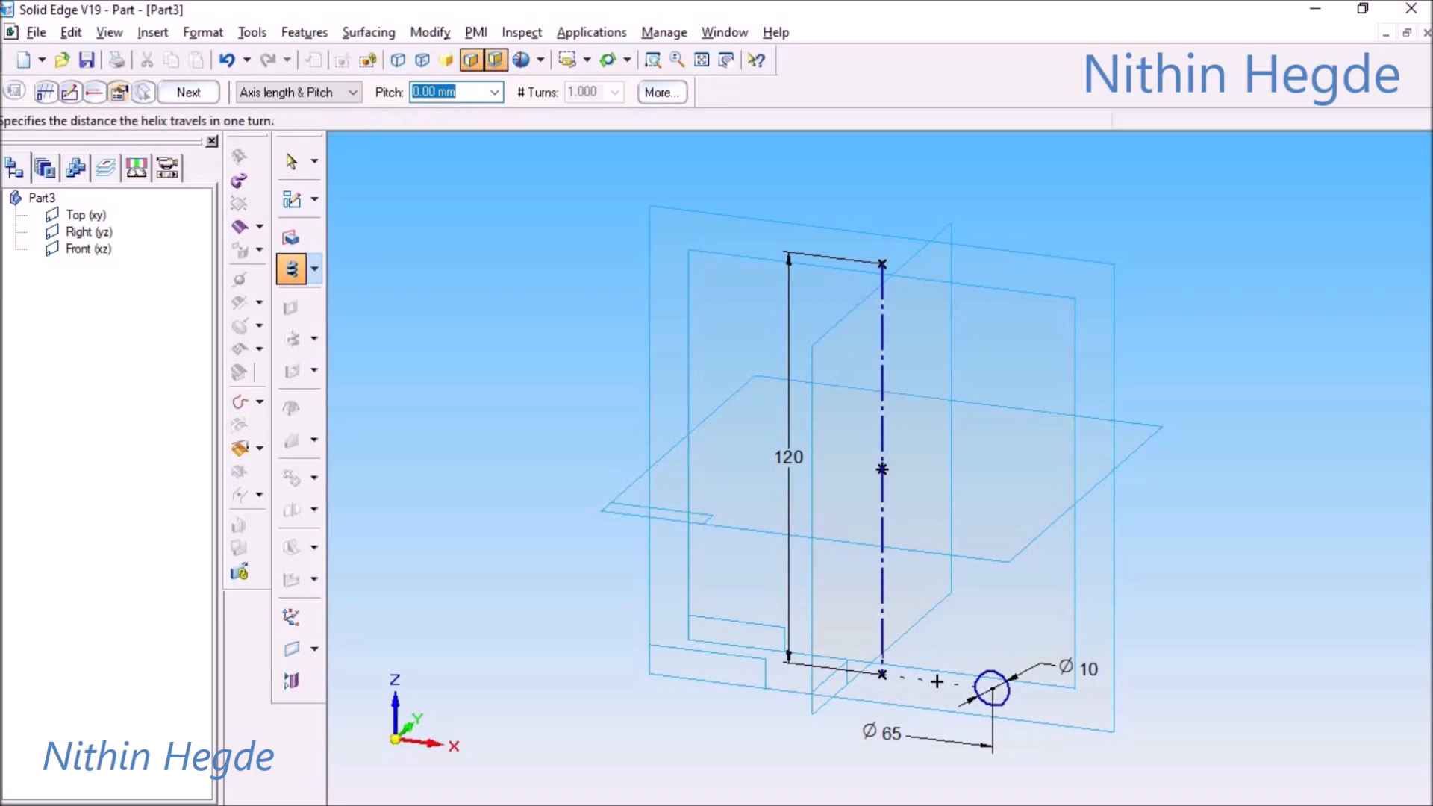
key("alt+Tab")
key("alt+Tab")
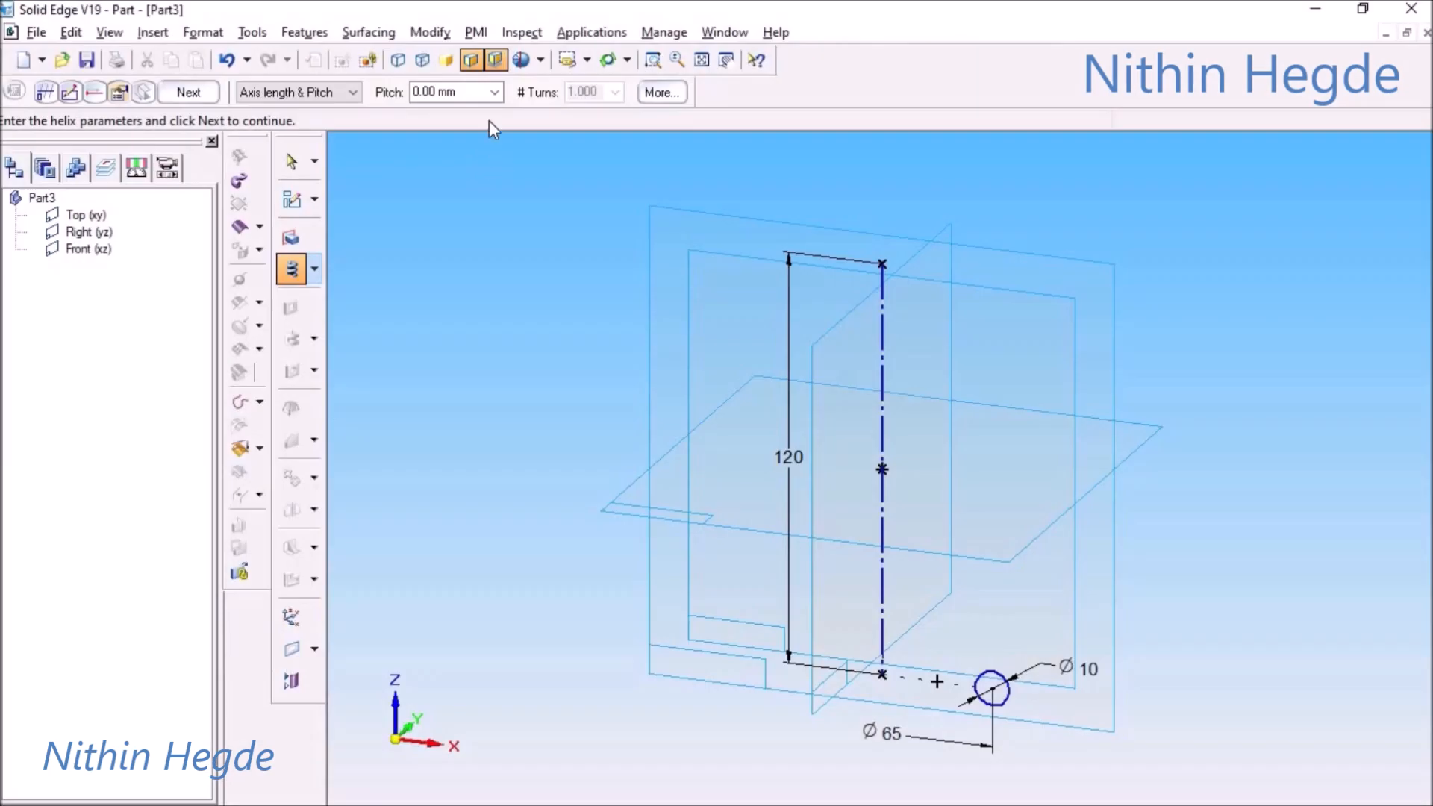
type("15")
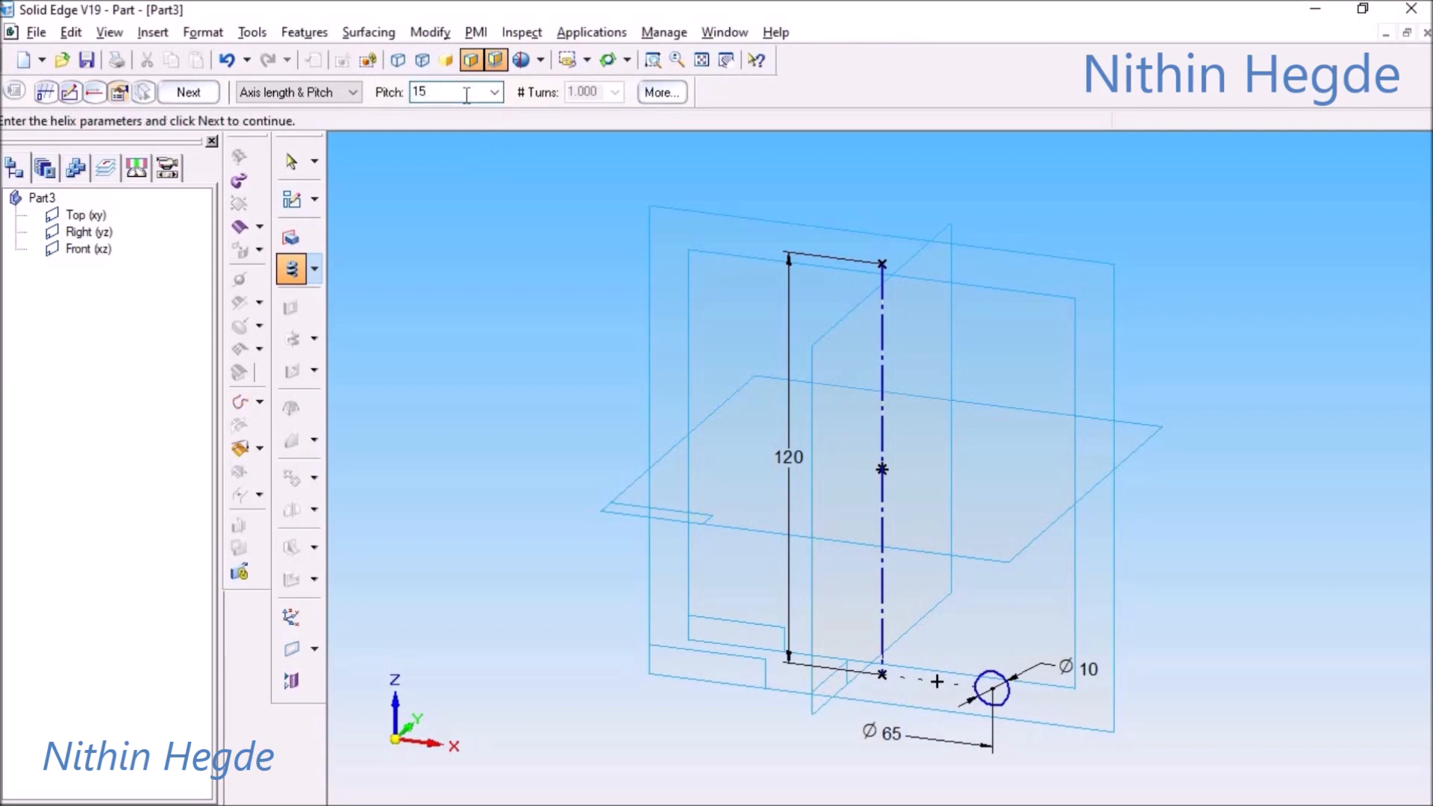
left_click(188, 92)
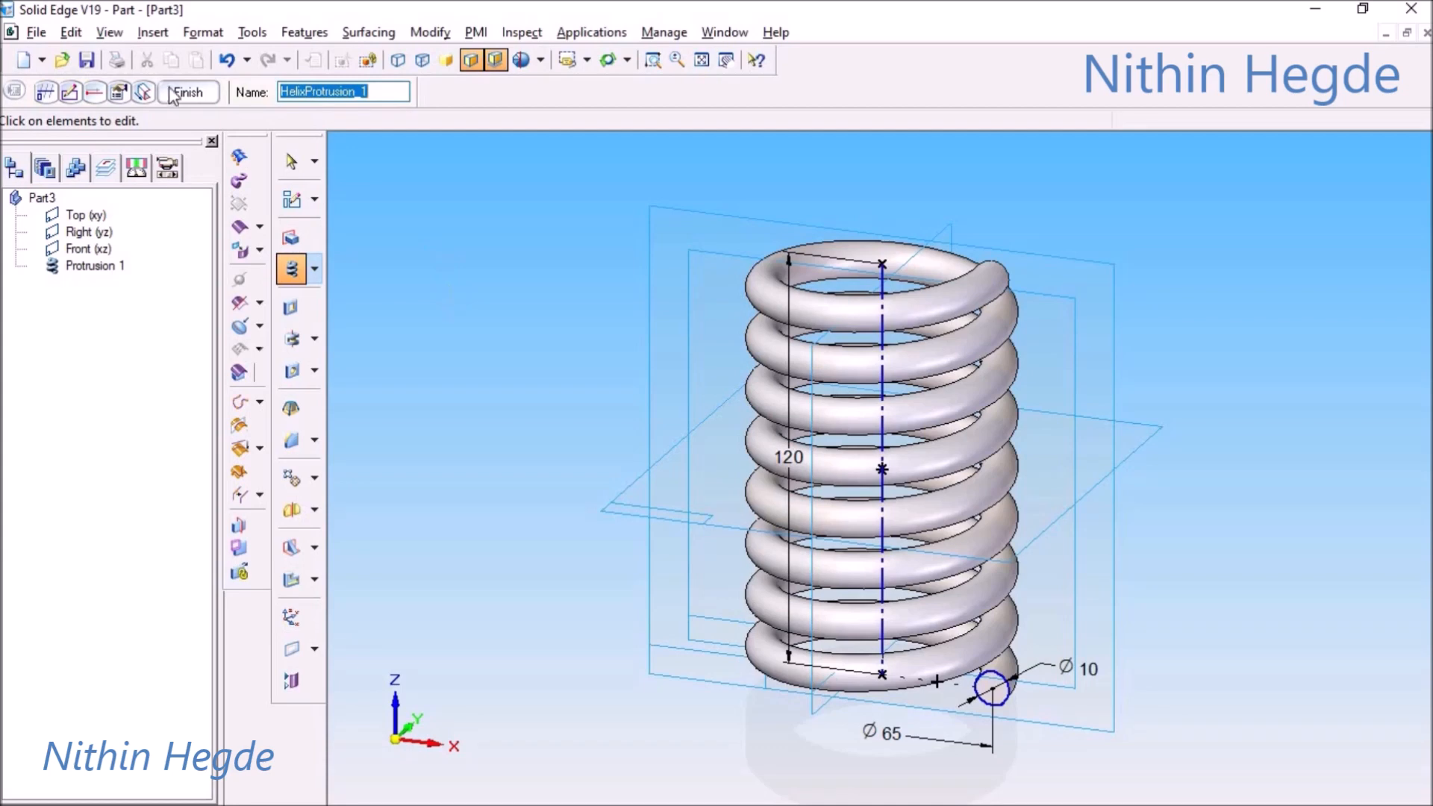
left_click(173, 90)
- Start a cutout on the front plane and sketch a rectangle about 101 mm wide and 150 mm high around the whole spring
mouse_move(576, 379)
middle_mouse_down()
mouse_move(545, 291)
mouse_move(567, 295)
mouse_move(612, 391)
middle_mouse_up()
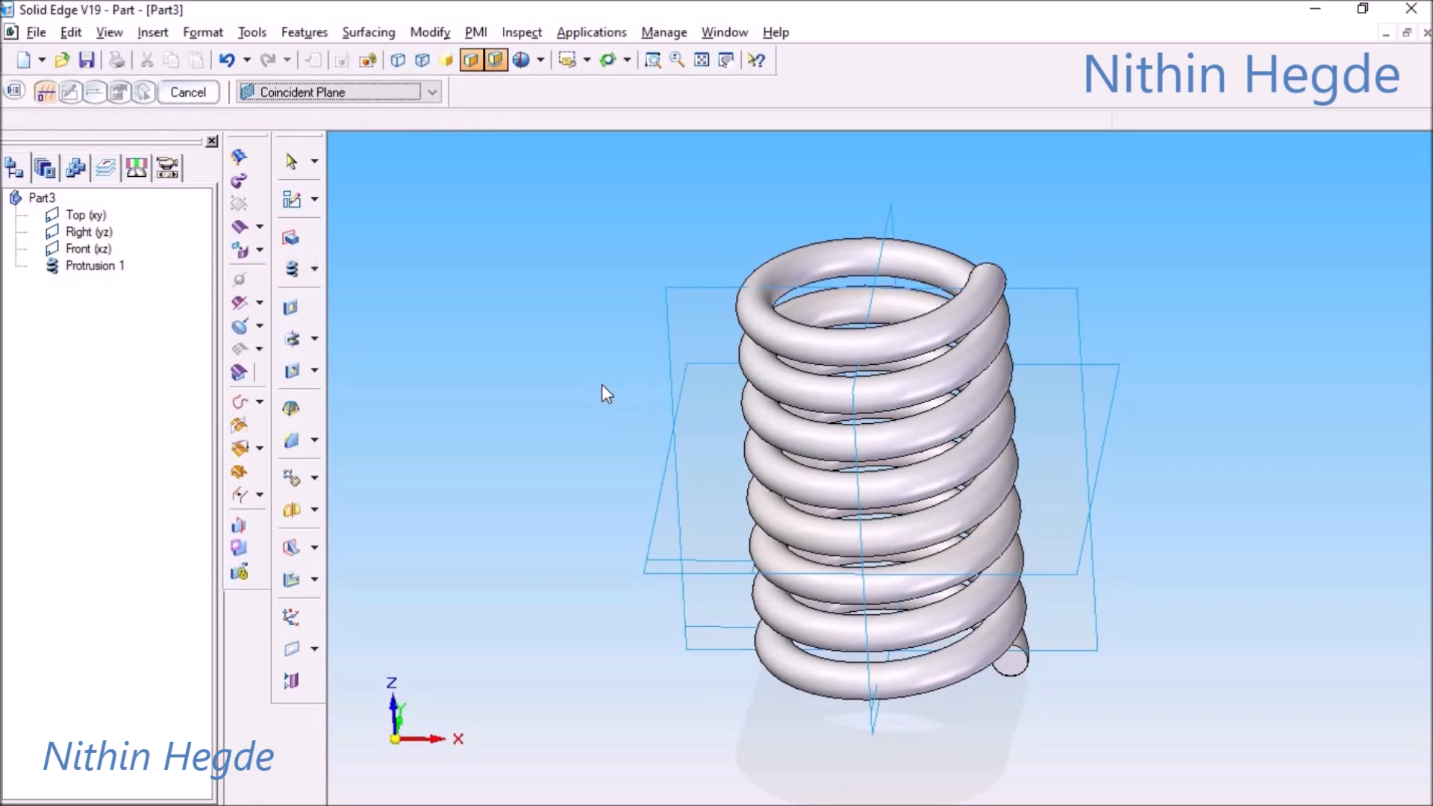
key("ctrl+i")
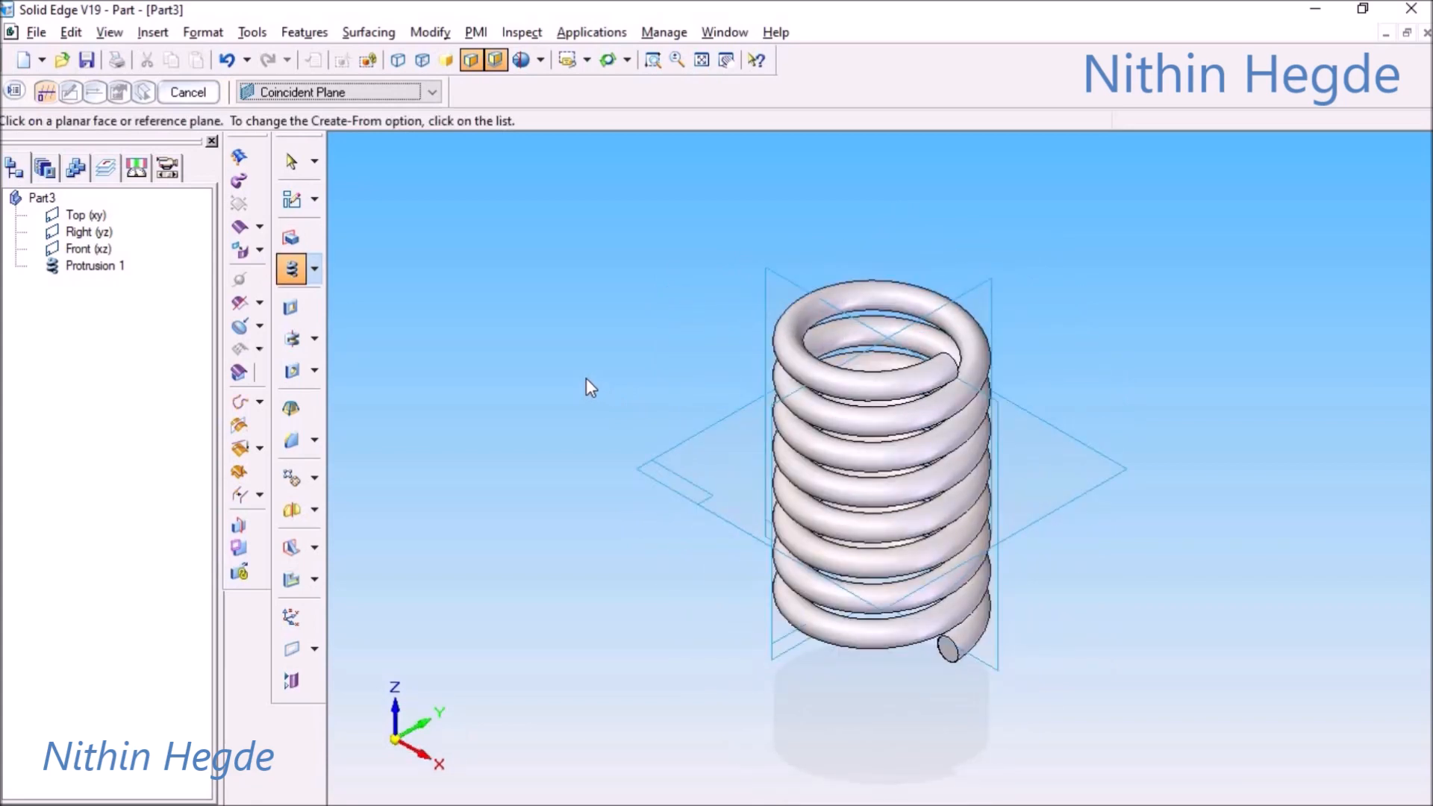
key("ctrl+f")
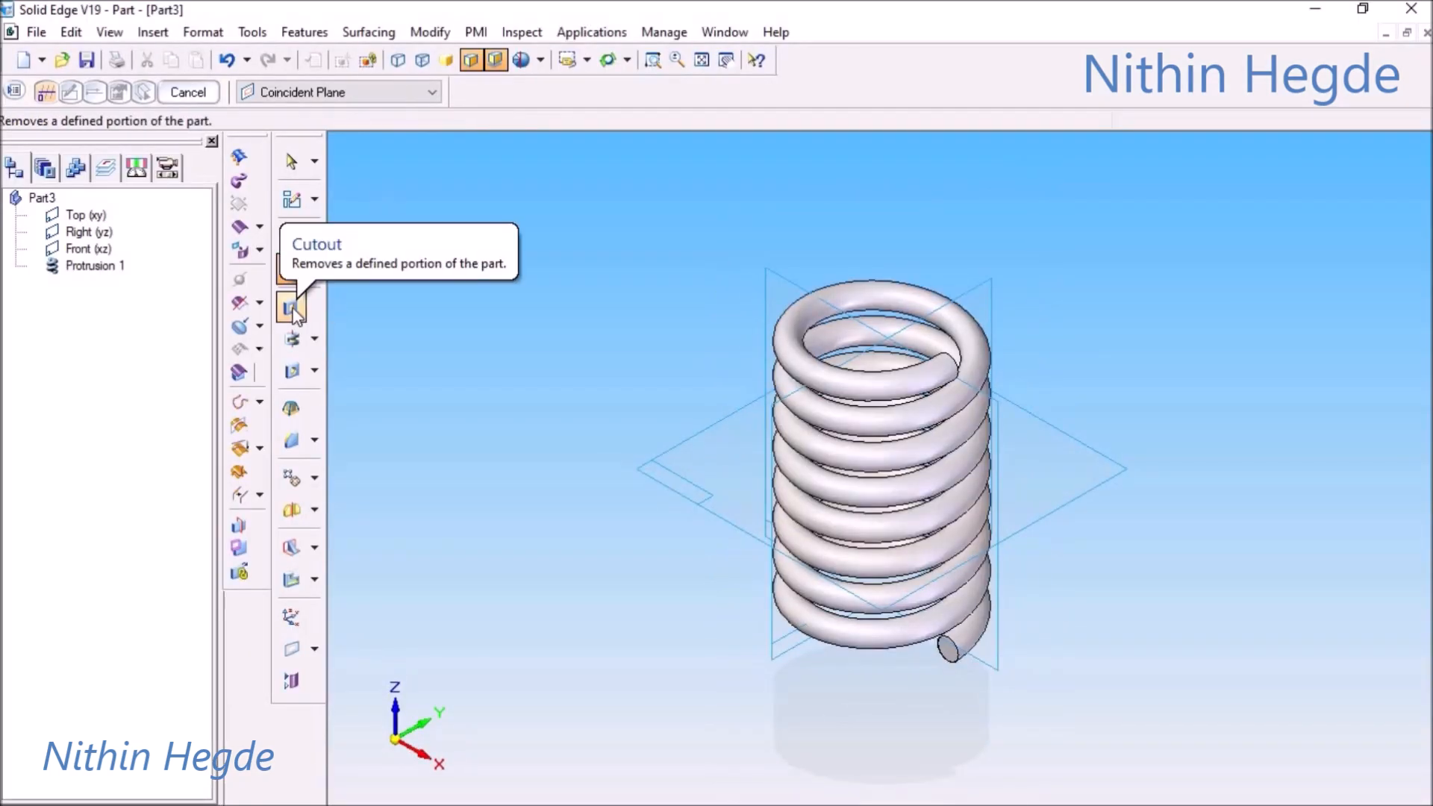
left_click(292, 309)
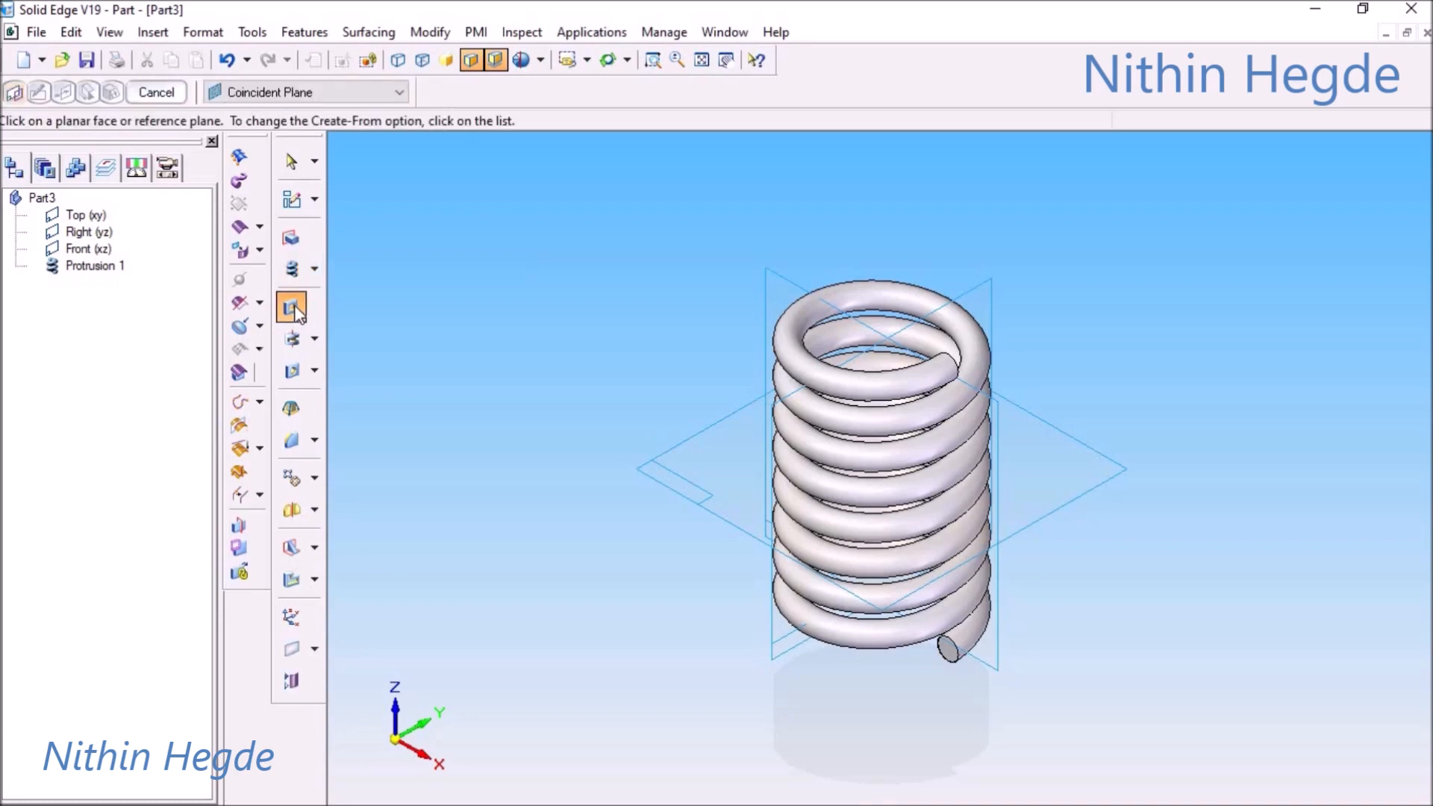
left_click(783, 272)
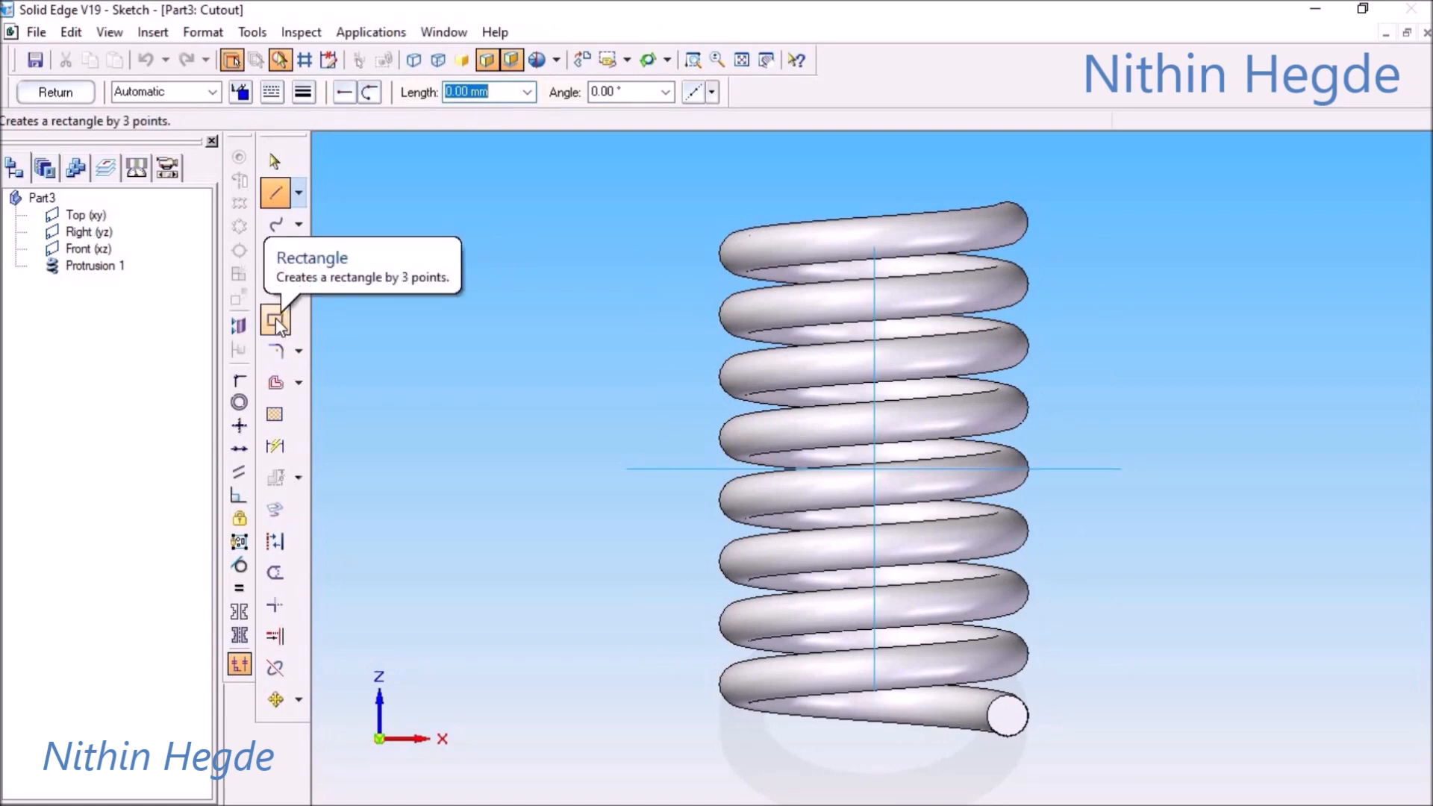
left_click(275, 319)
left_click(684, 163)
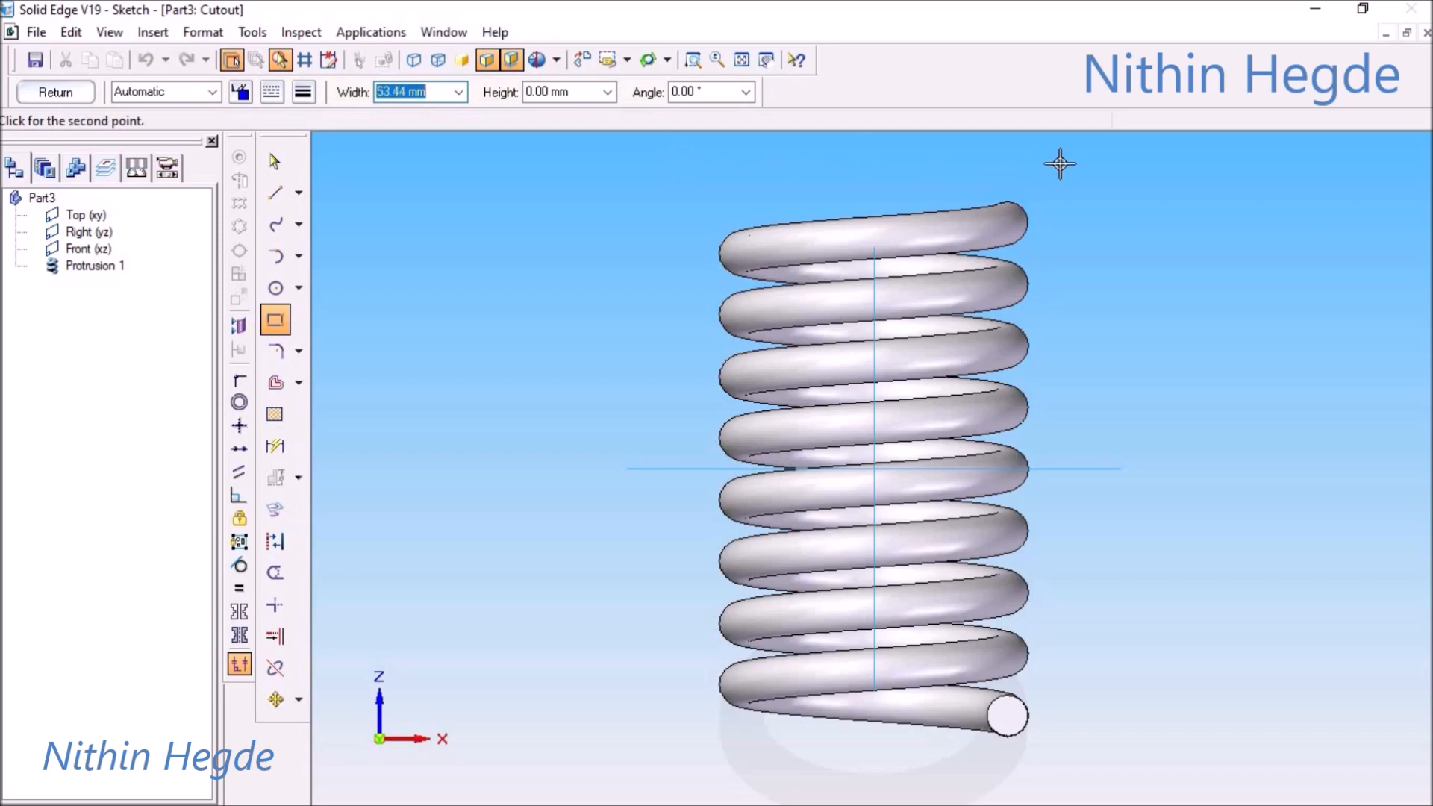
left_click(1101, 163)
left_click(1017, 776)
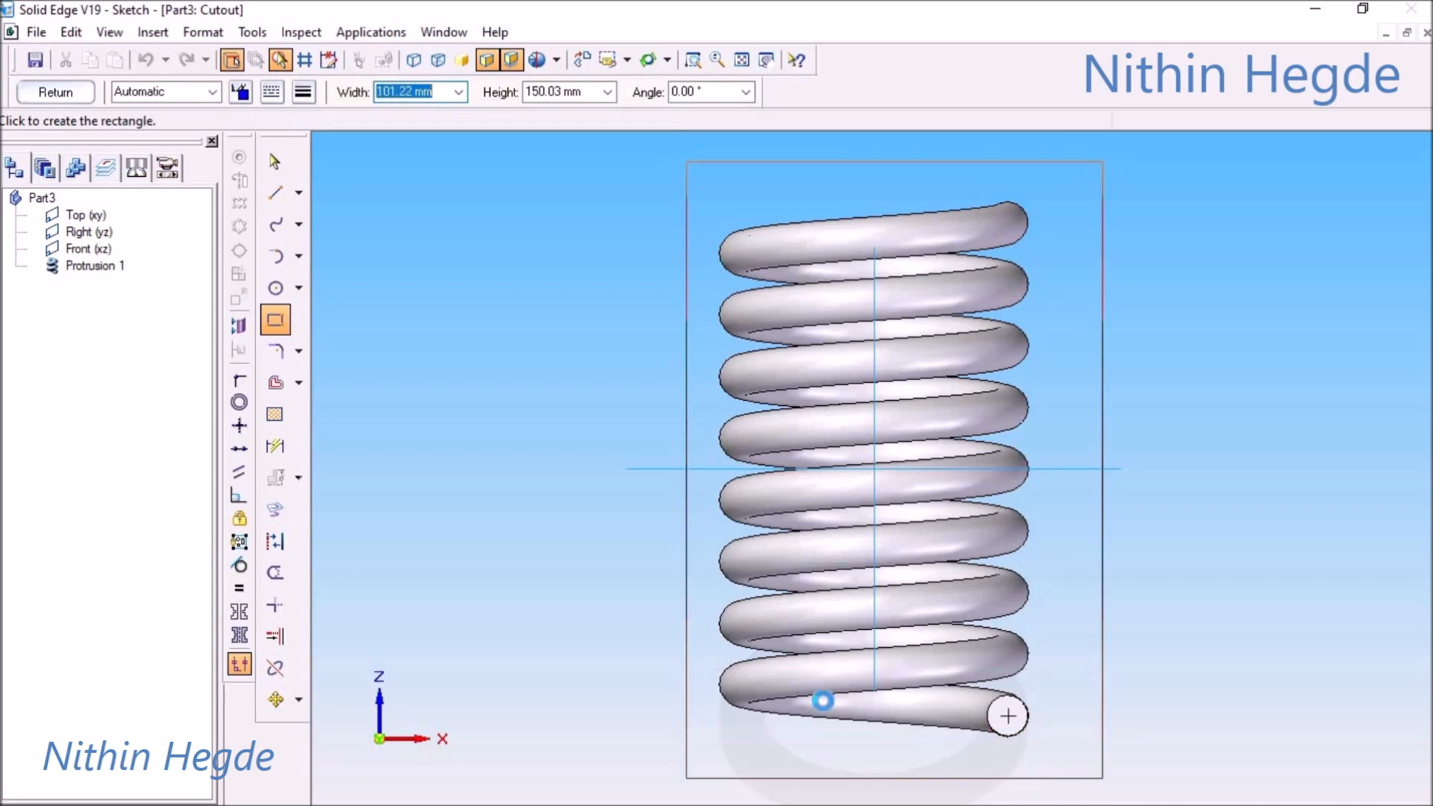
- Connect the midpoint of the rectangle's left edge to the horizontal reference plane
left_click(240, 382)
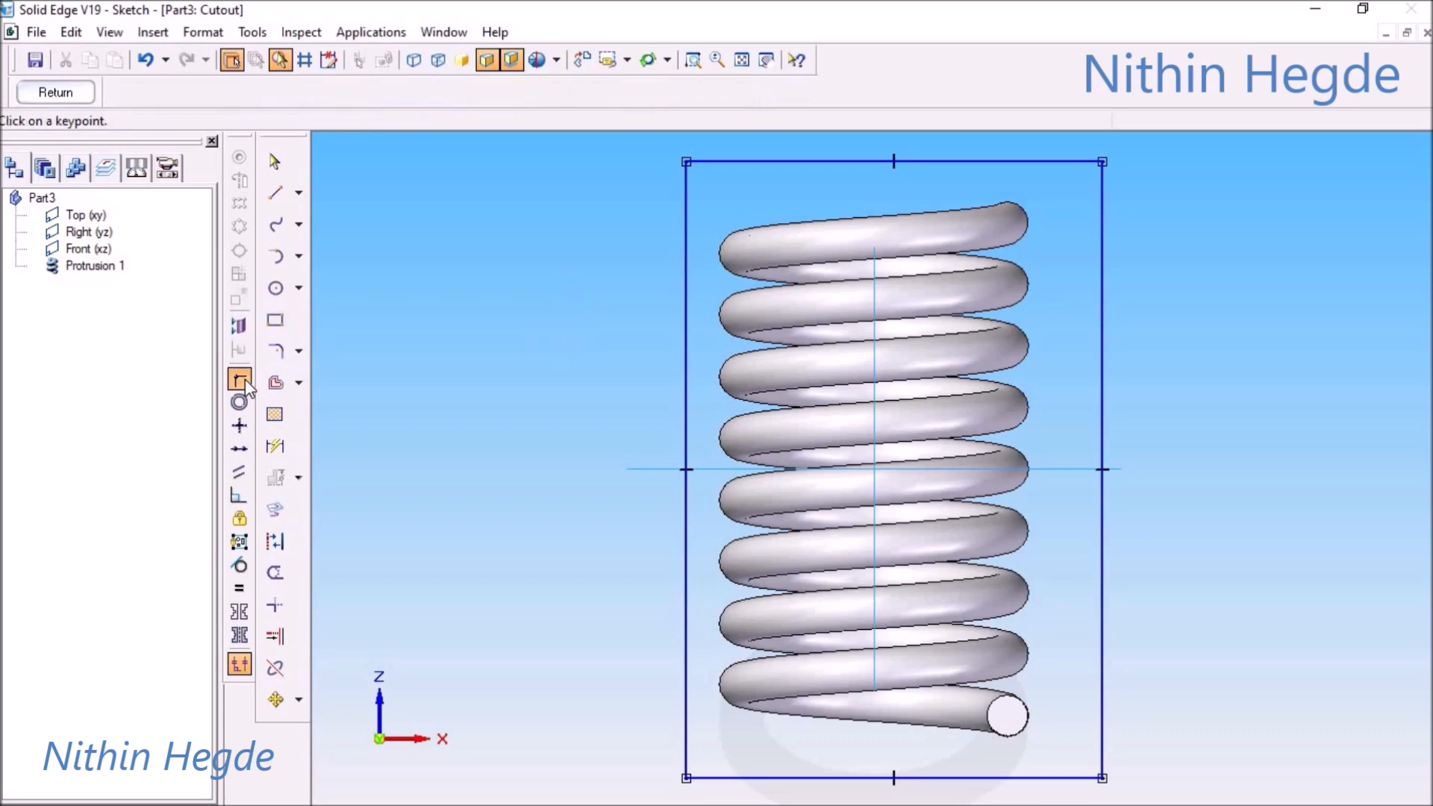
left_click(686, 468)
left_click(711, 469)
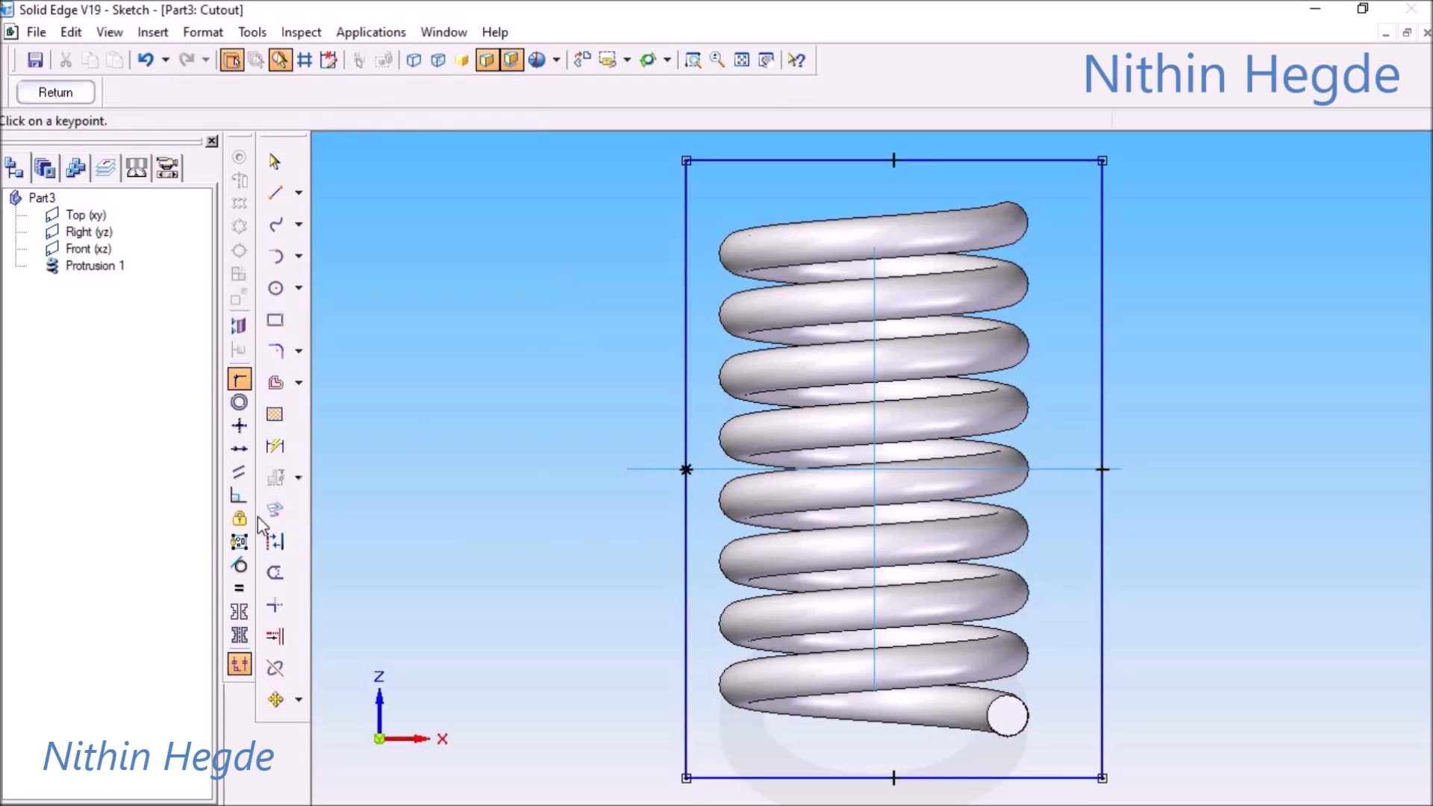
- Dimension the rectangle's left edge and set its height to 120 mm
left_click(284, 450)
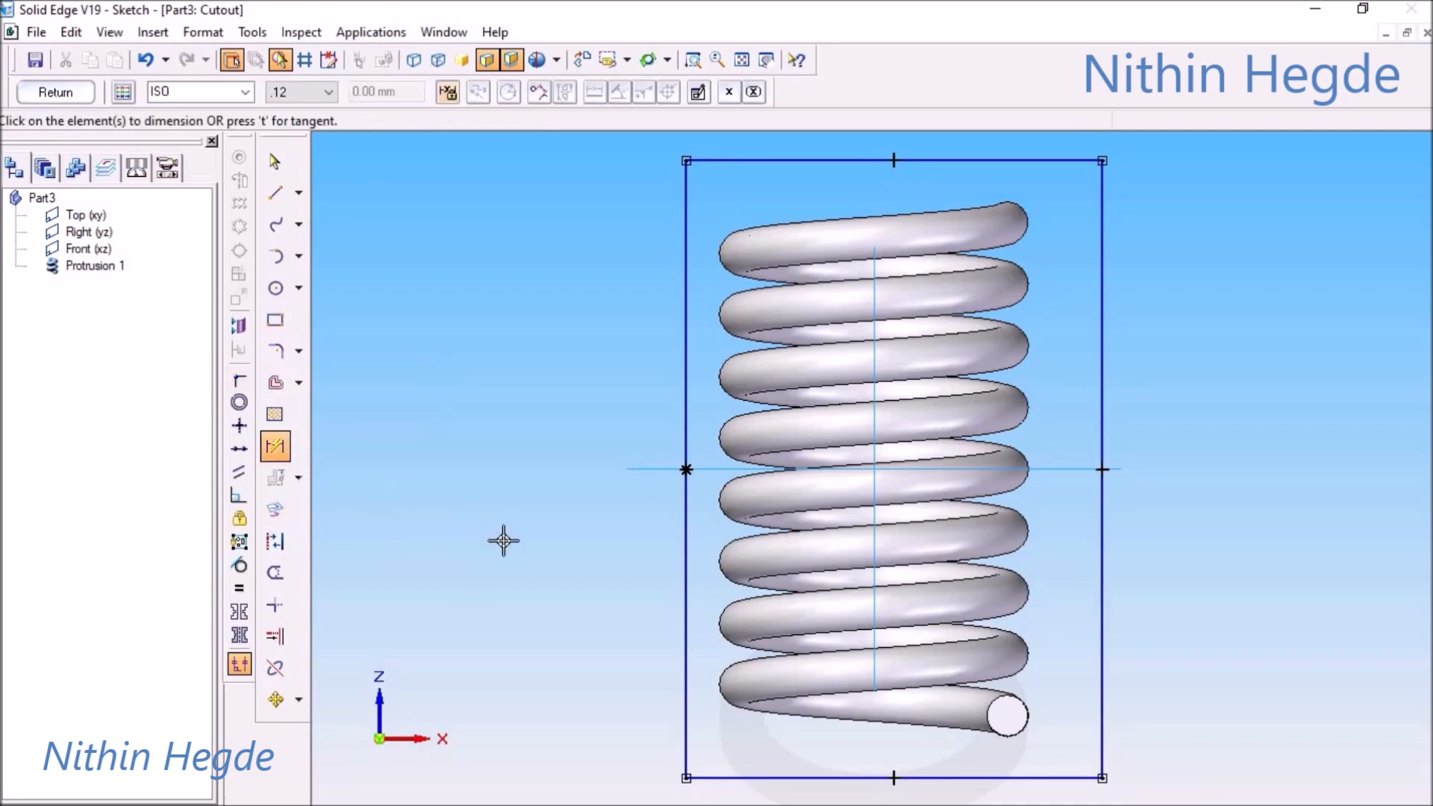
left_click(686, 540)
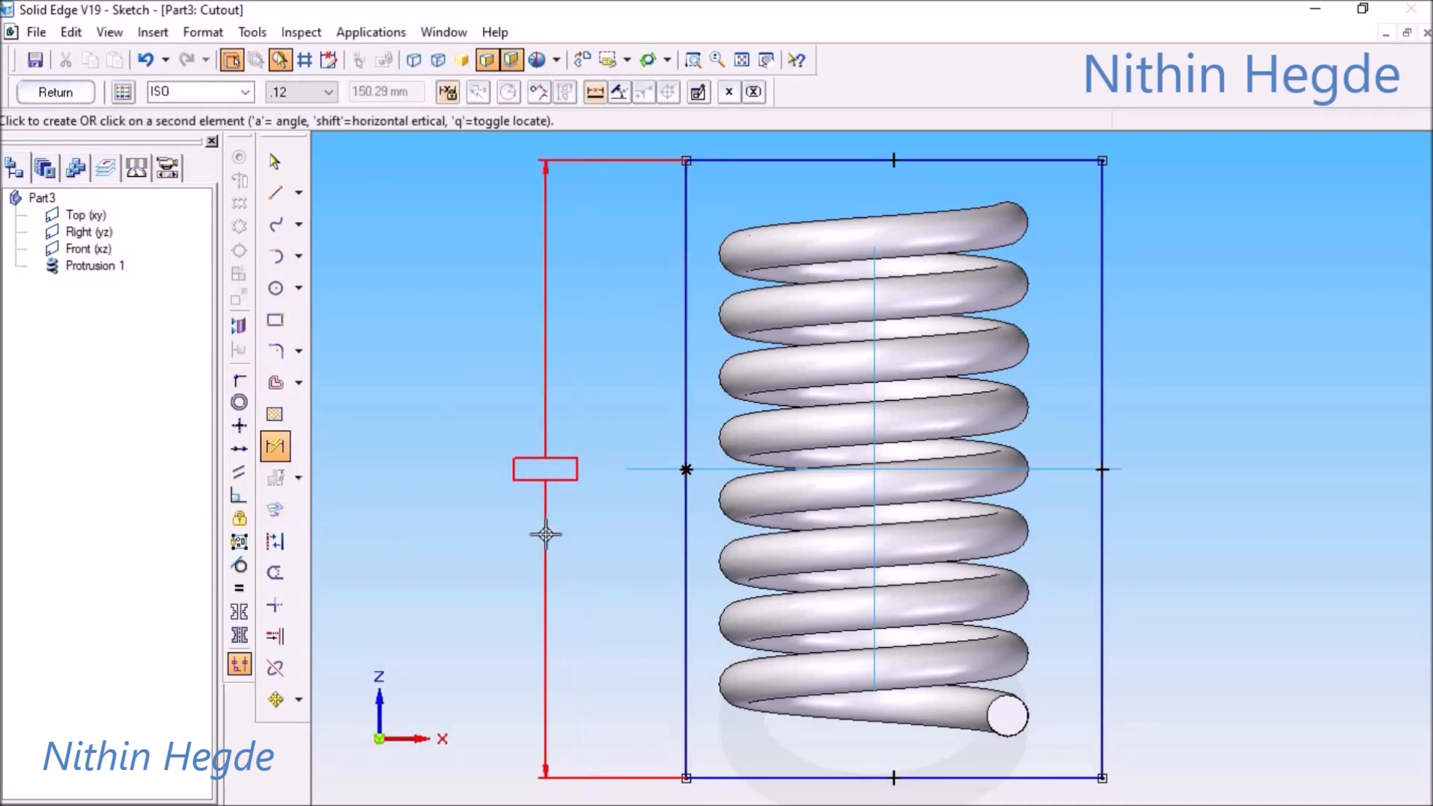
left_click(545, 528)
type("12")
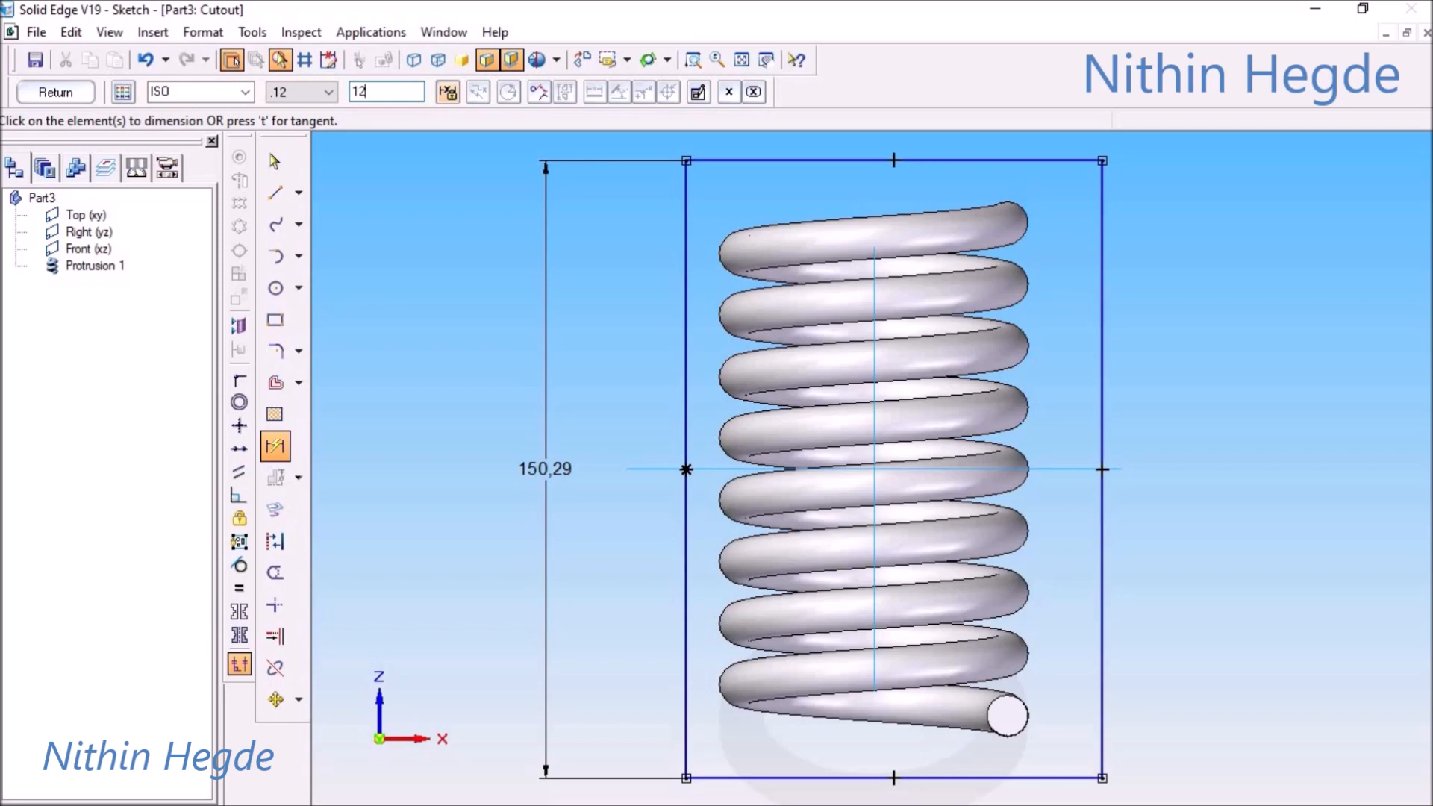
type("0")
key("Return")
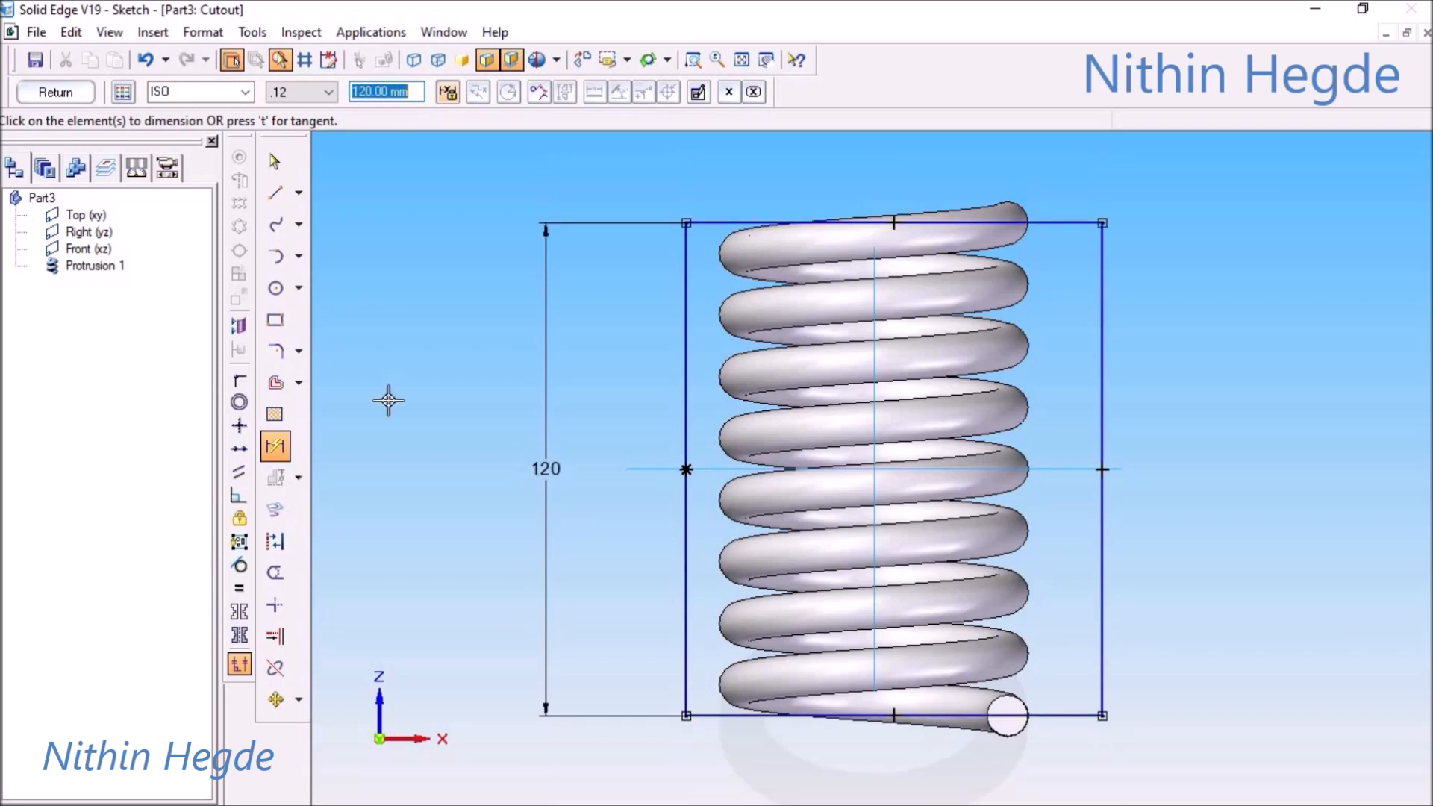
- Close the sketch, cut away the material outside the rectangle Through All on both sides of the plane, and finish the cutout
left_click(64, 96)
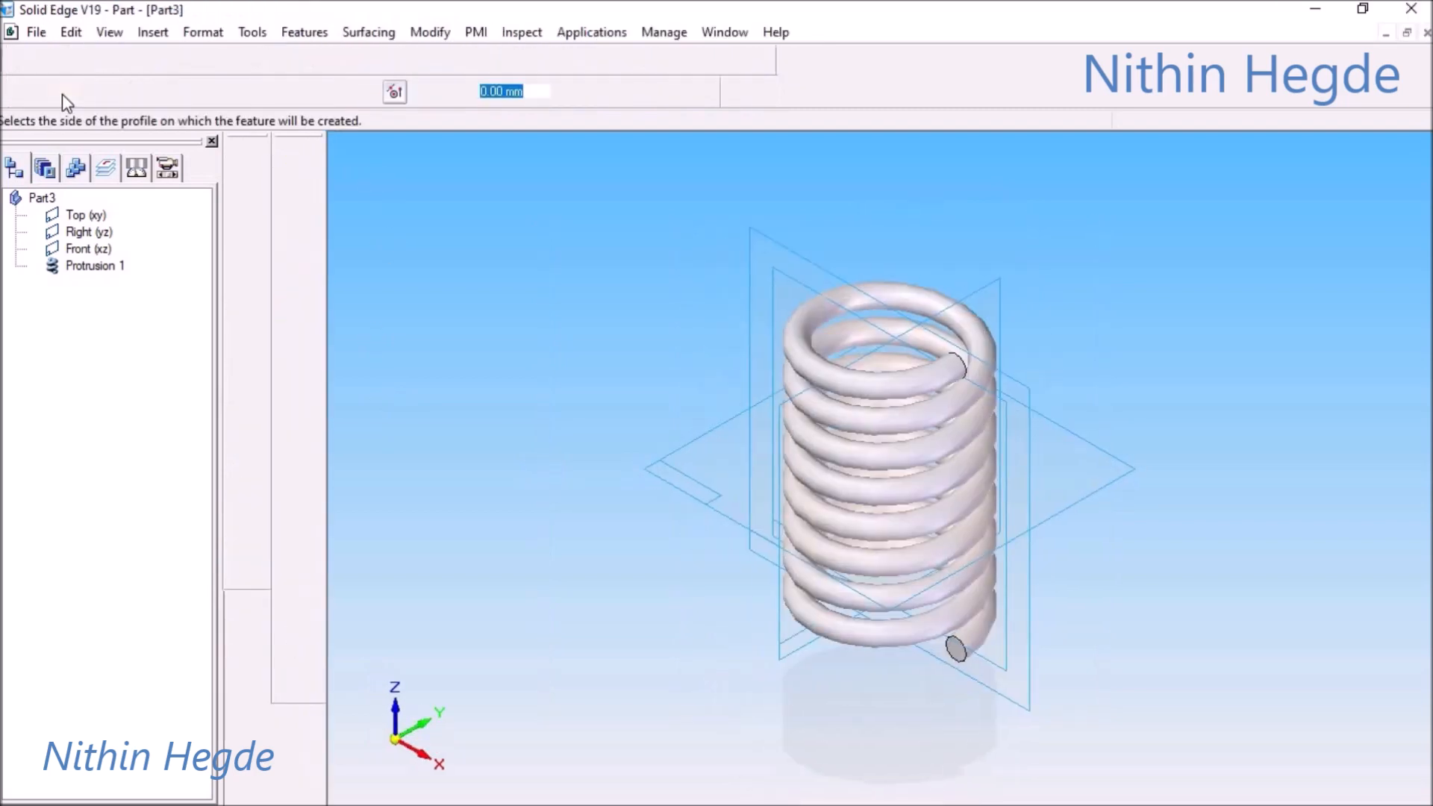
left_click(244, 89)
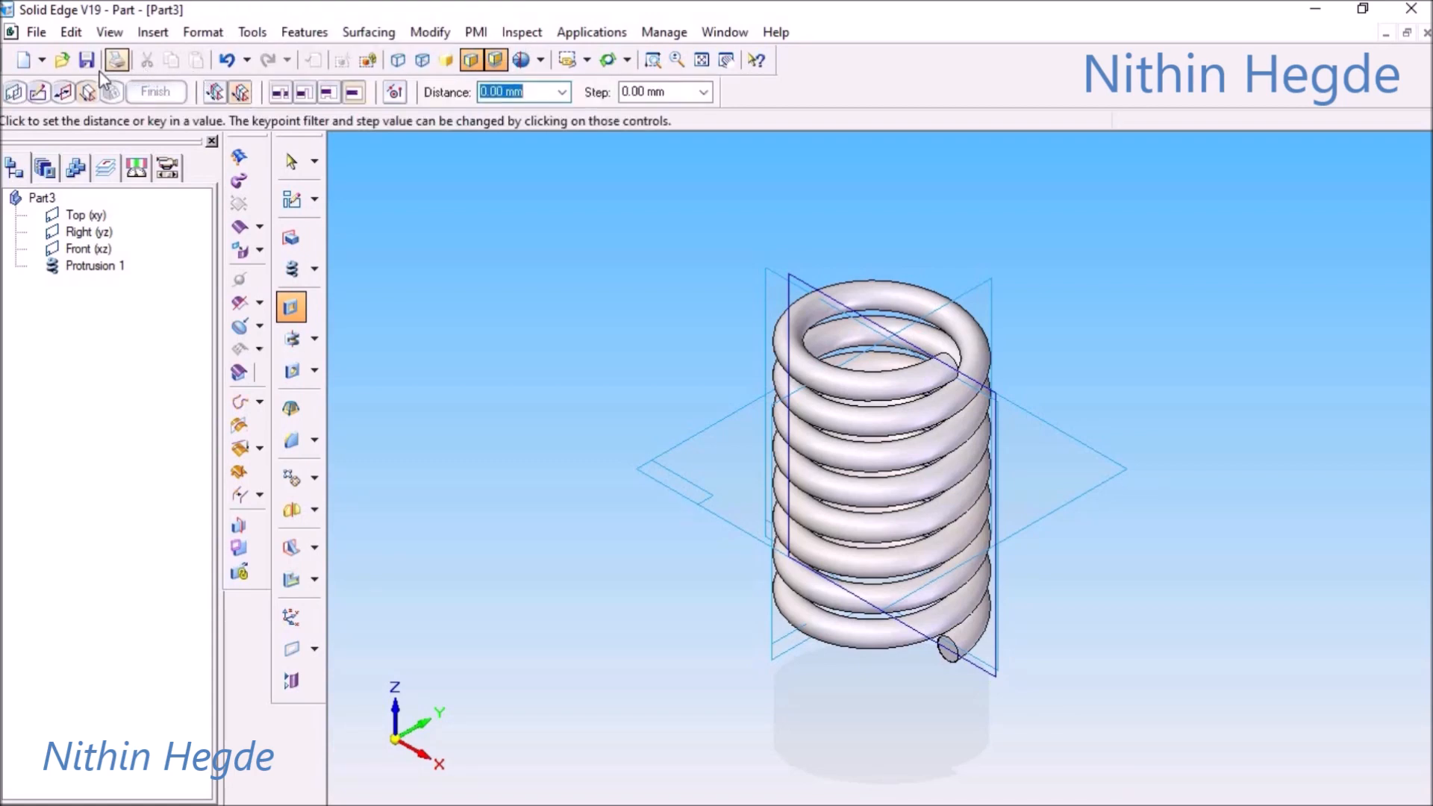
left_click(63, 91)
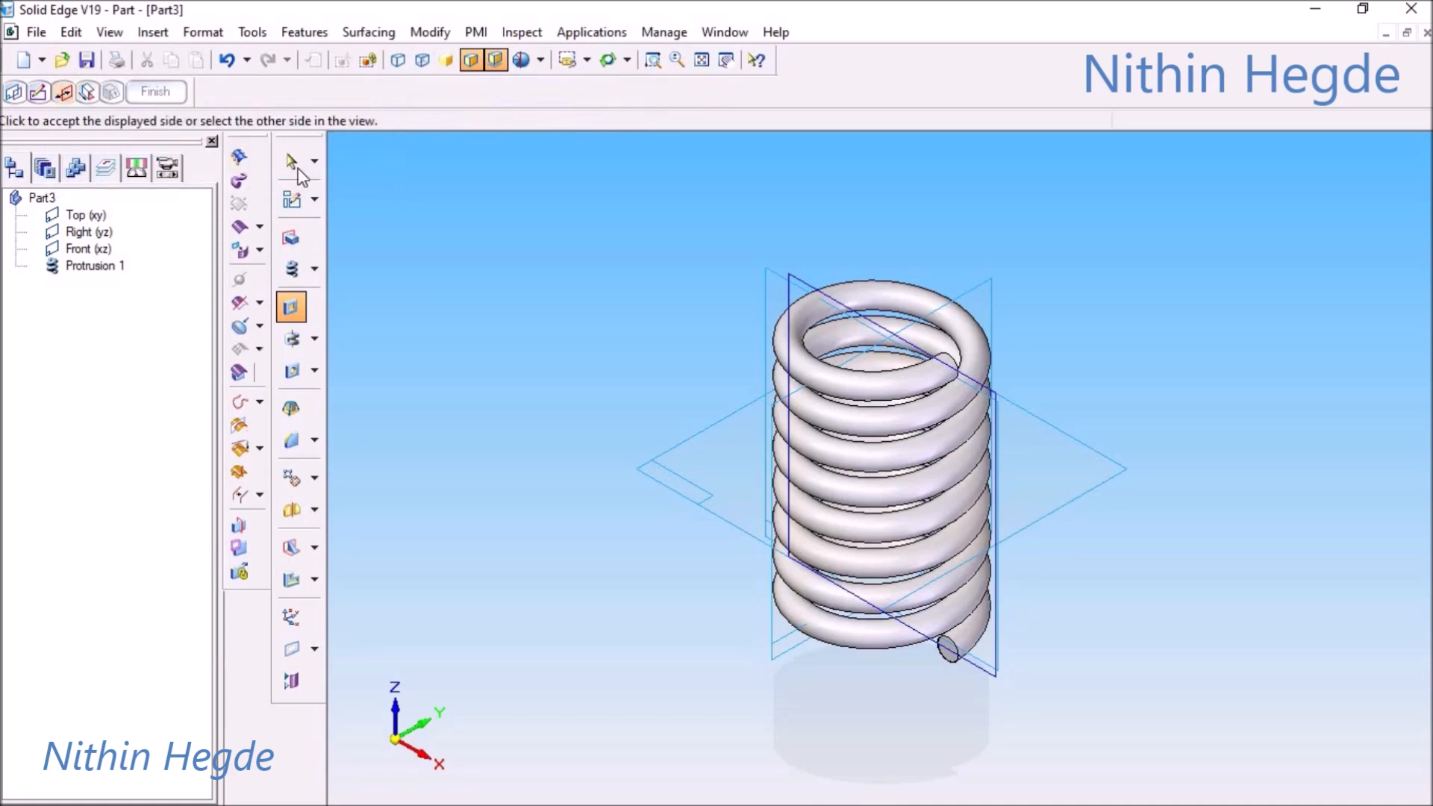
left_click(804, 173)
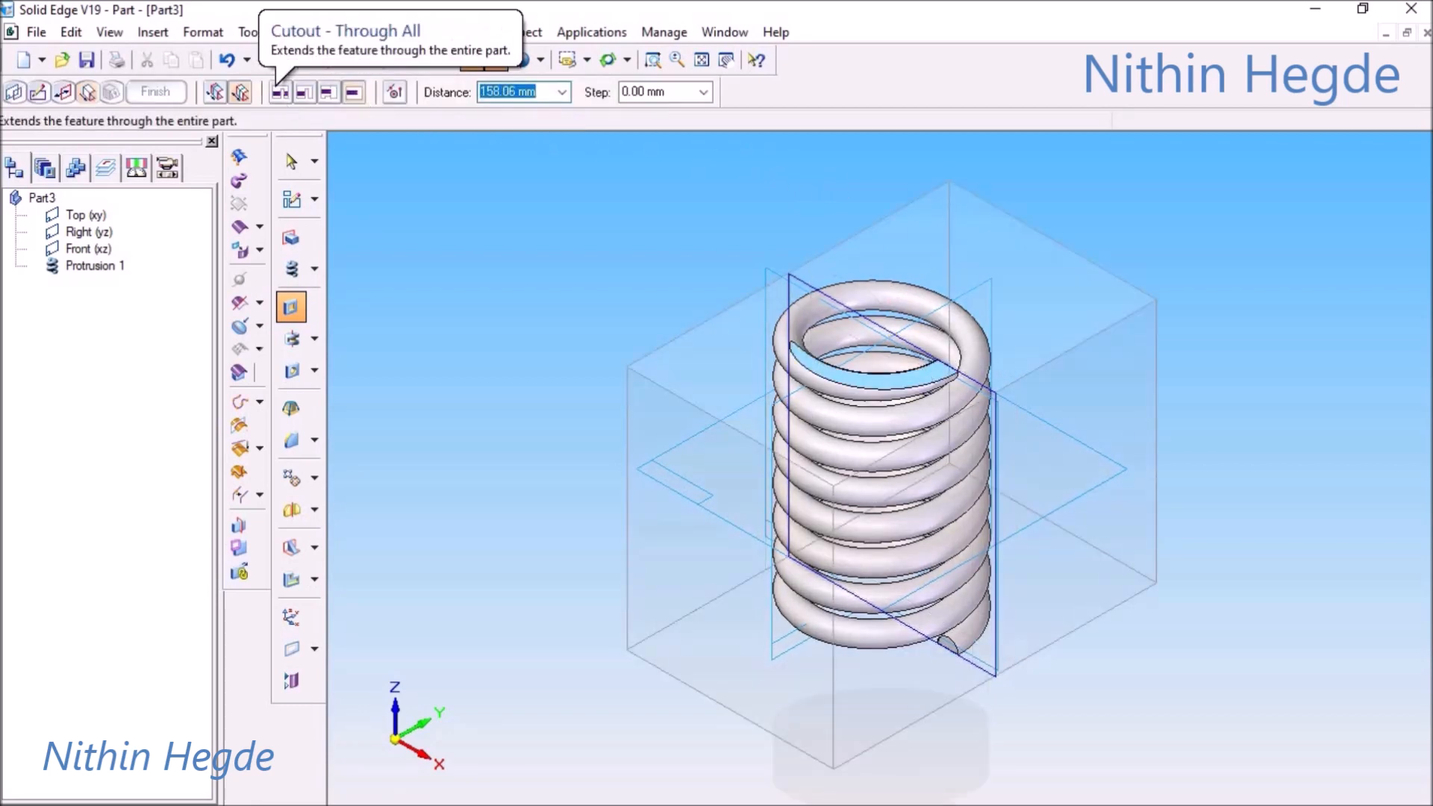
left_click(279, 94)
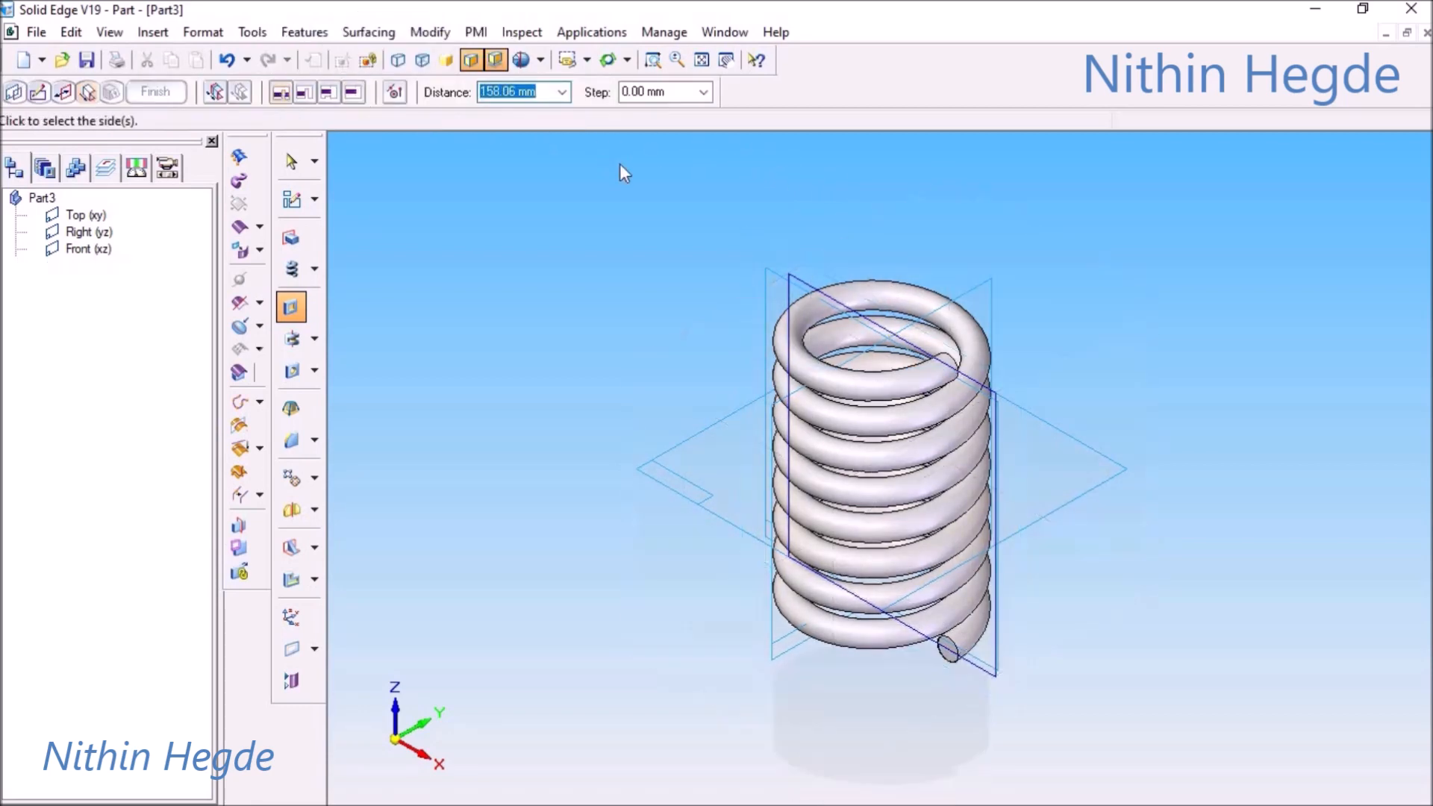
left_click(891, 340)
left_click(156, 92)
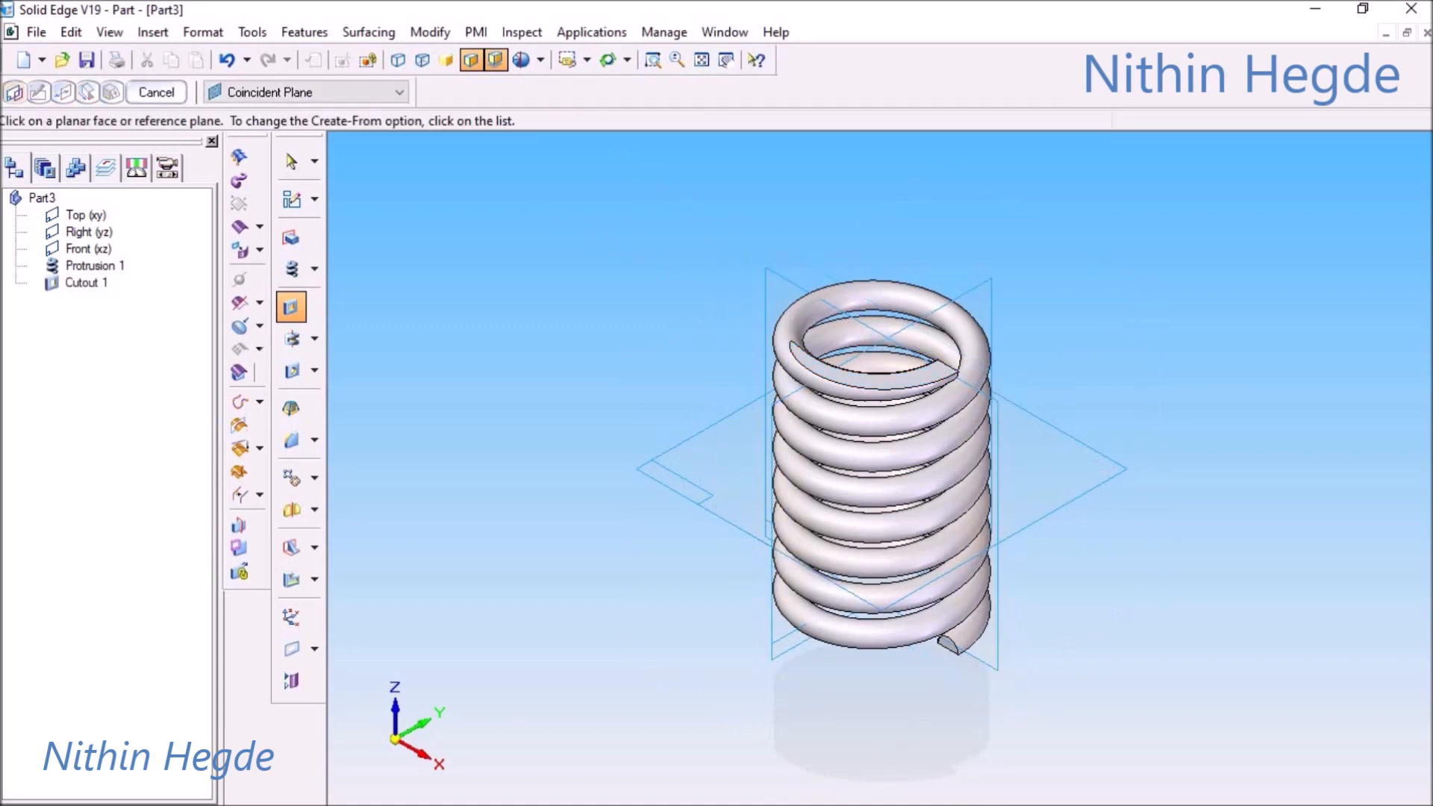
- Hide all reference planes through the construction display settings
key("ctrl+f")
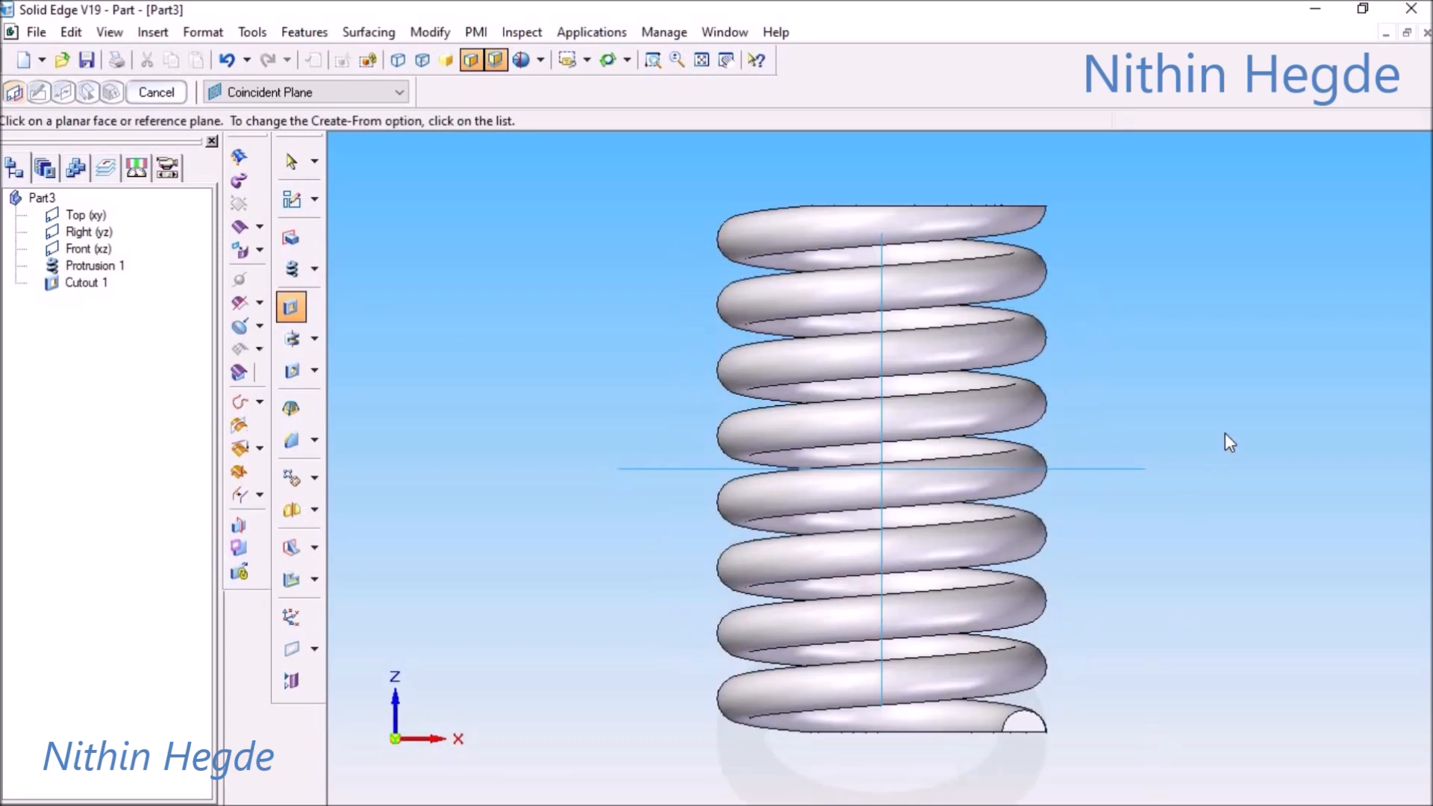
key("ctrl+i")
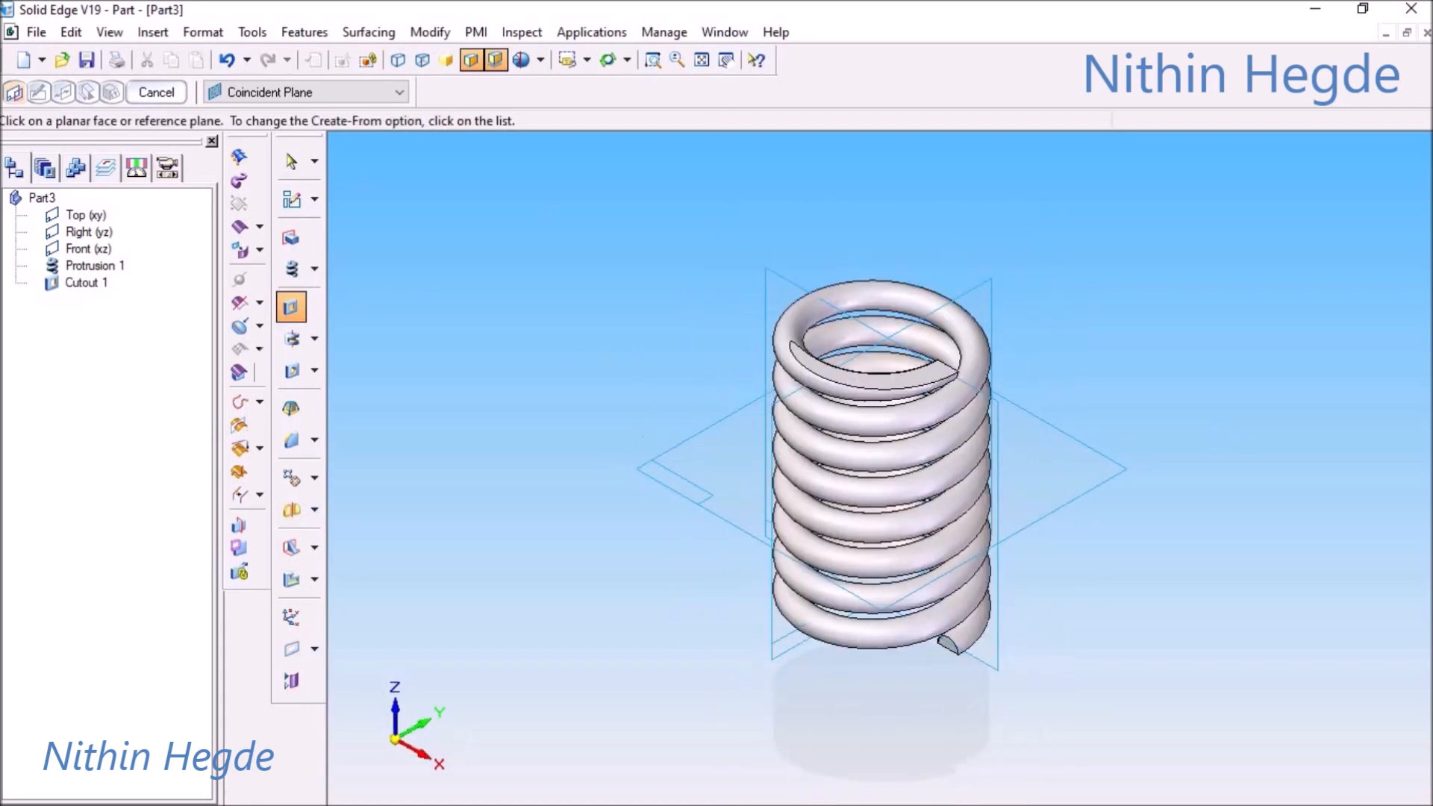
left_click(293, 681)
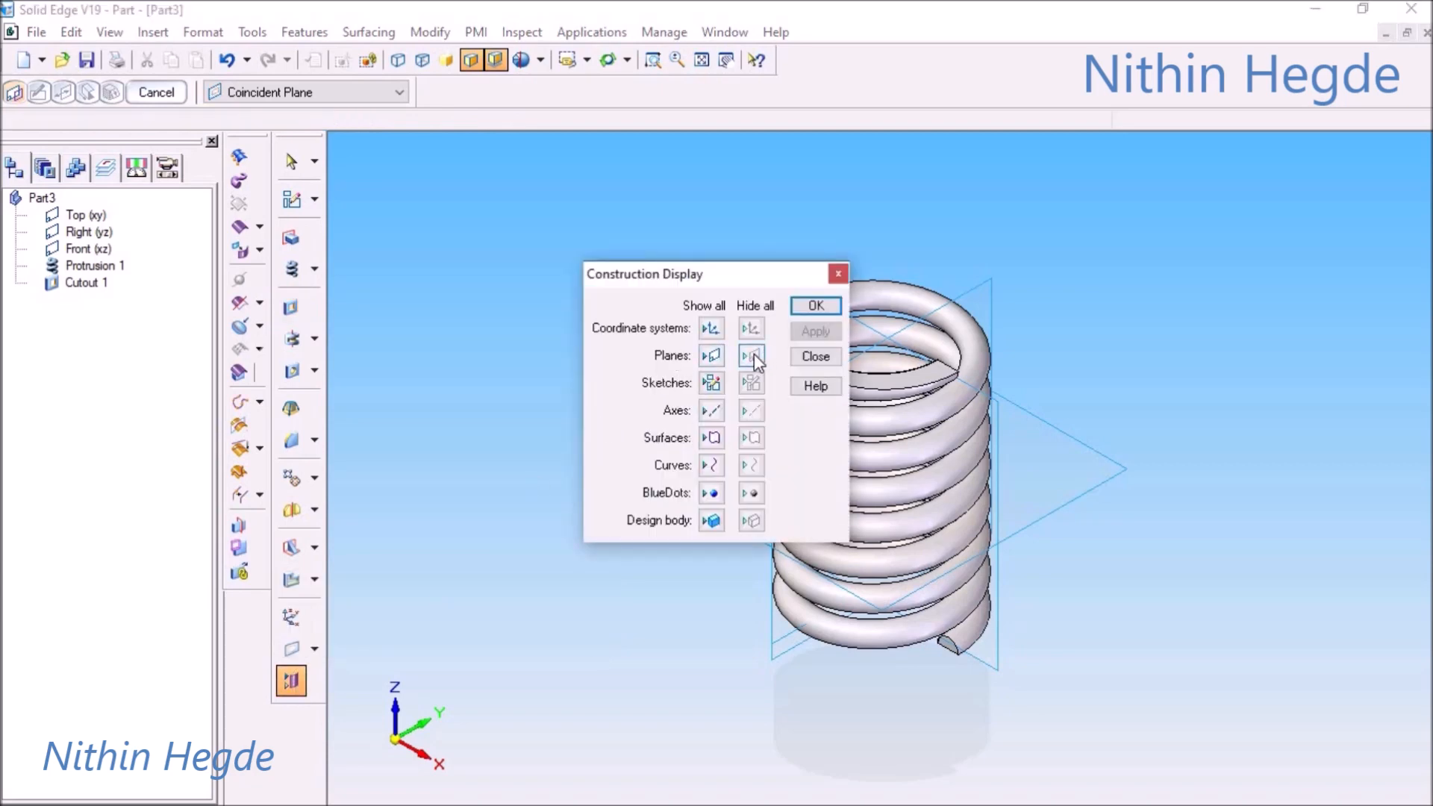
left_click(816, 305)
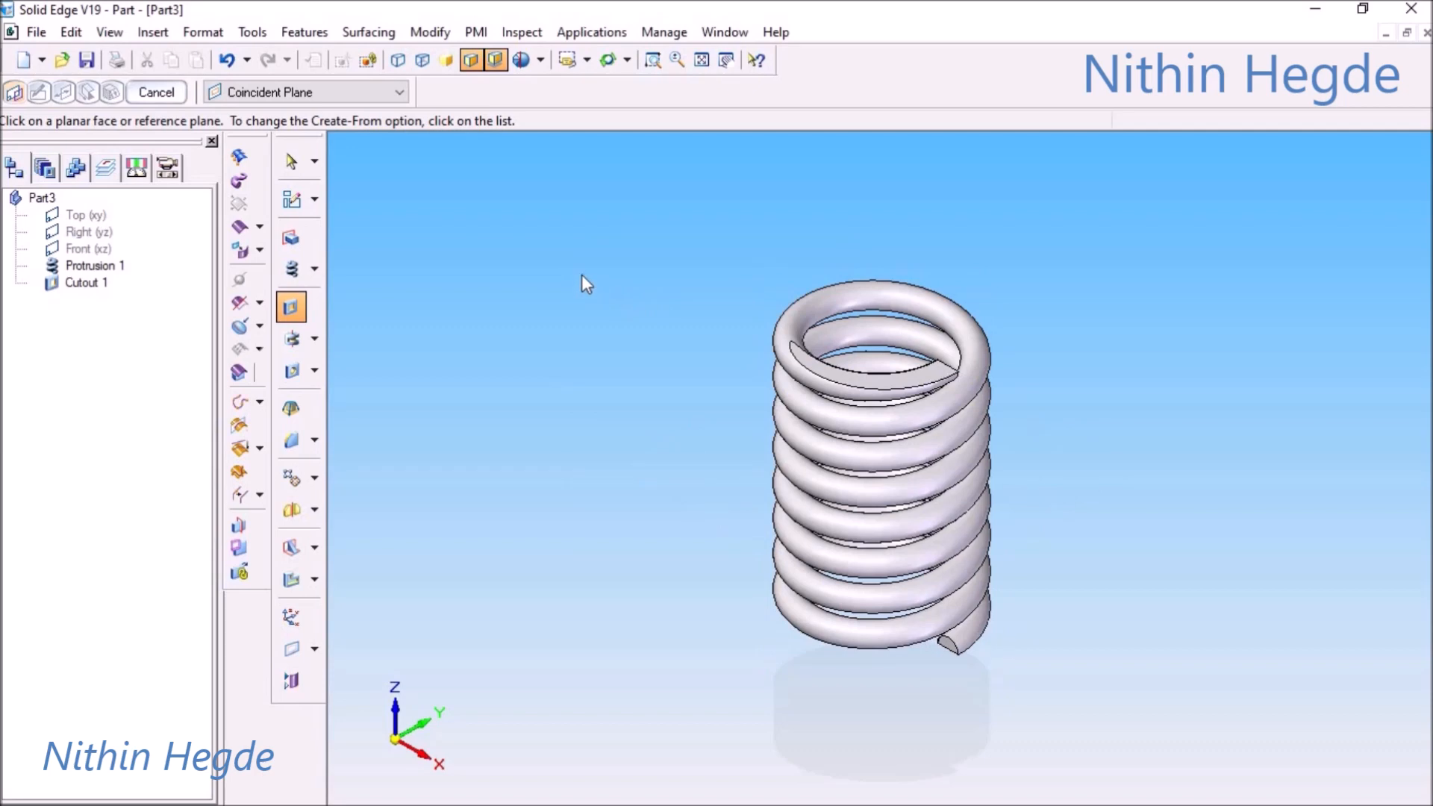
- Assign the material Steel from the Material Table to the spring model
left_click(262, 31)
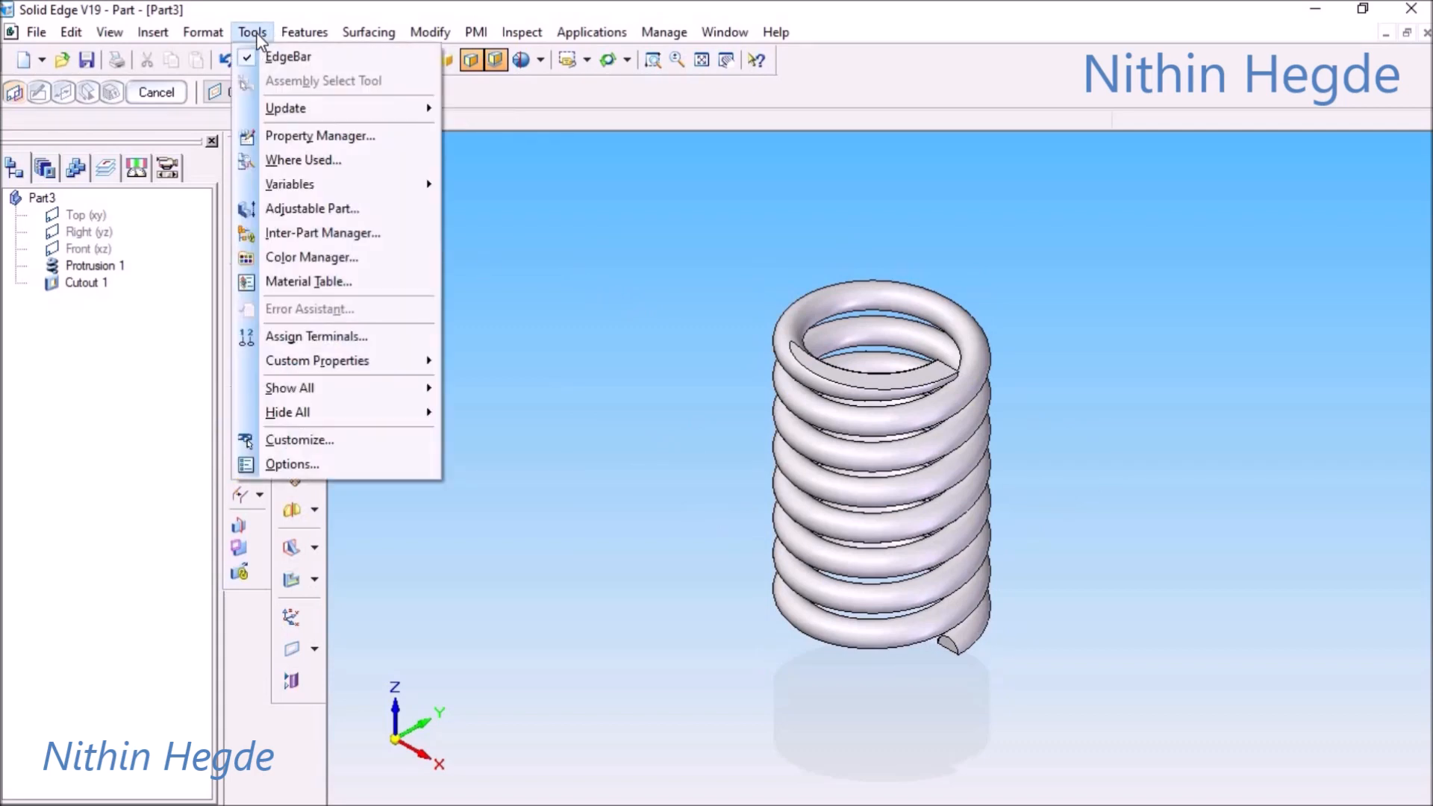
left_click(346, 288)
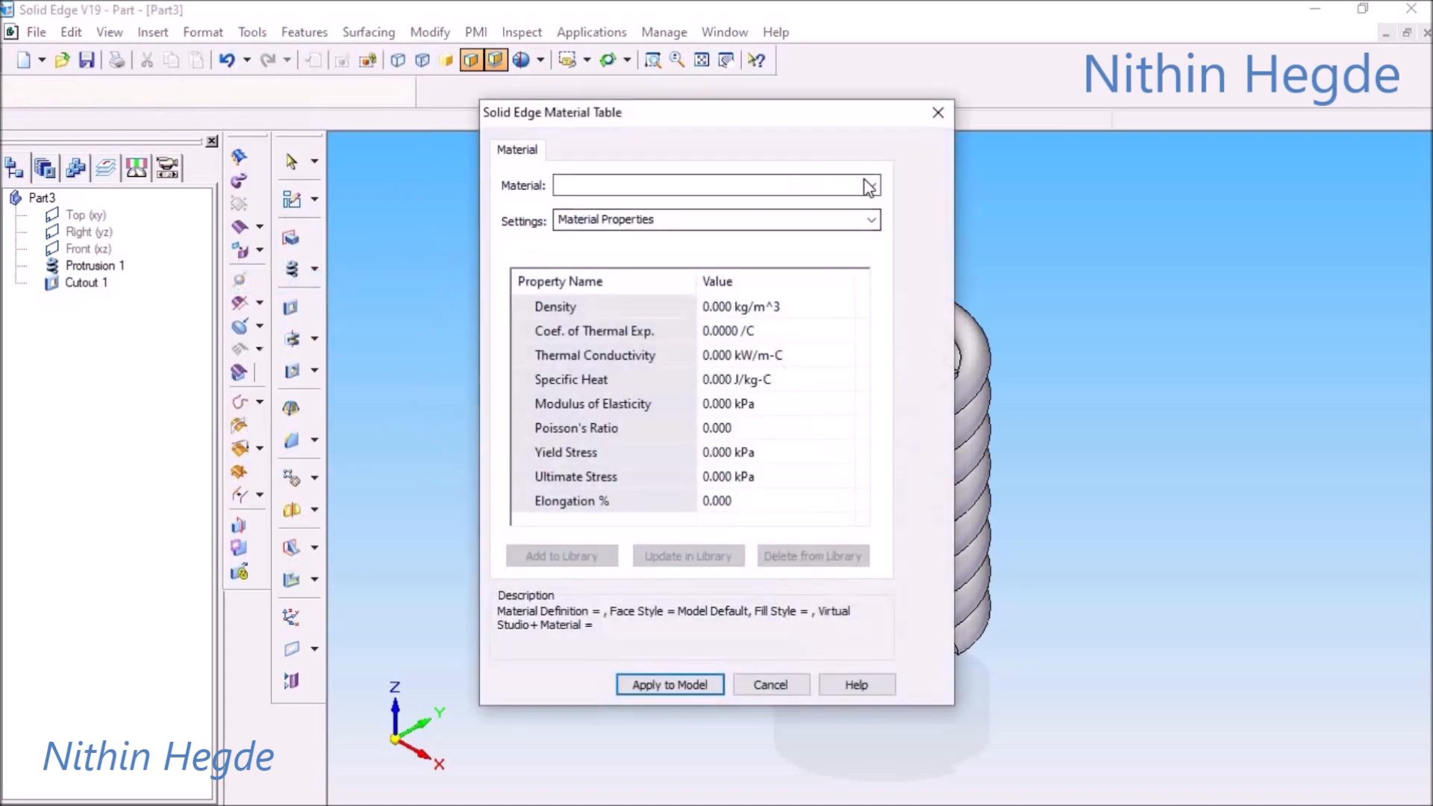
left_click(872, 187)
left_click_drag(867, 333, 867, 484)
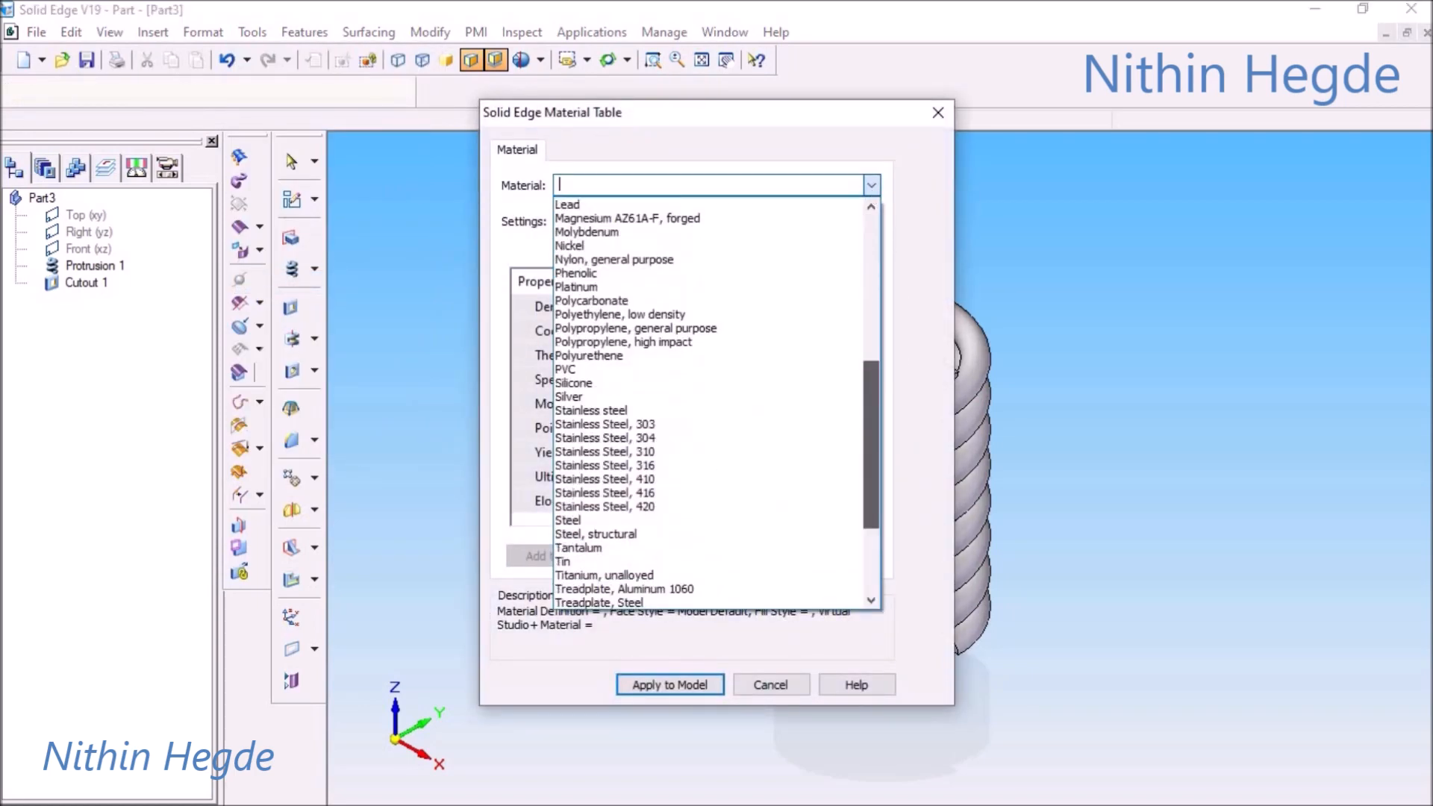
left_click(621, 521)
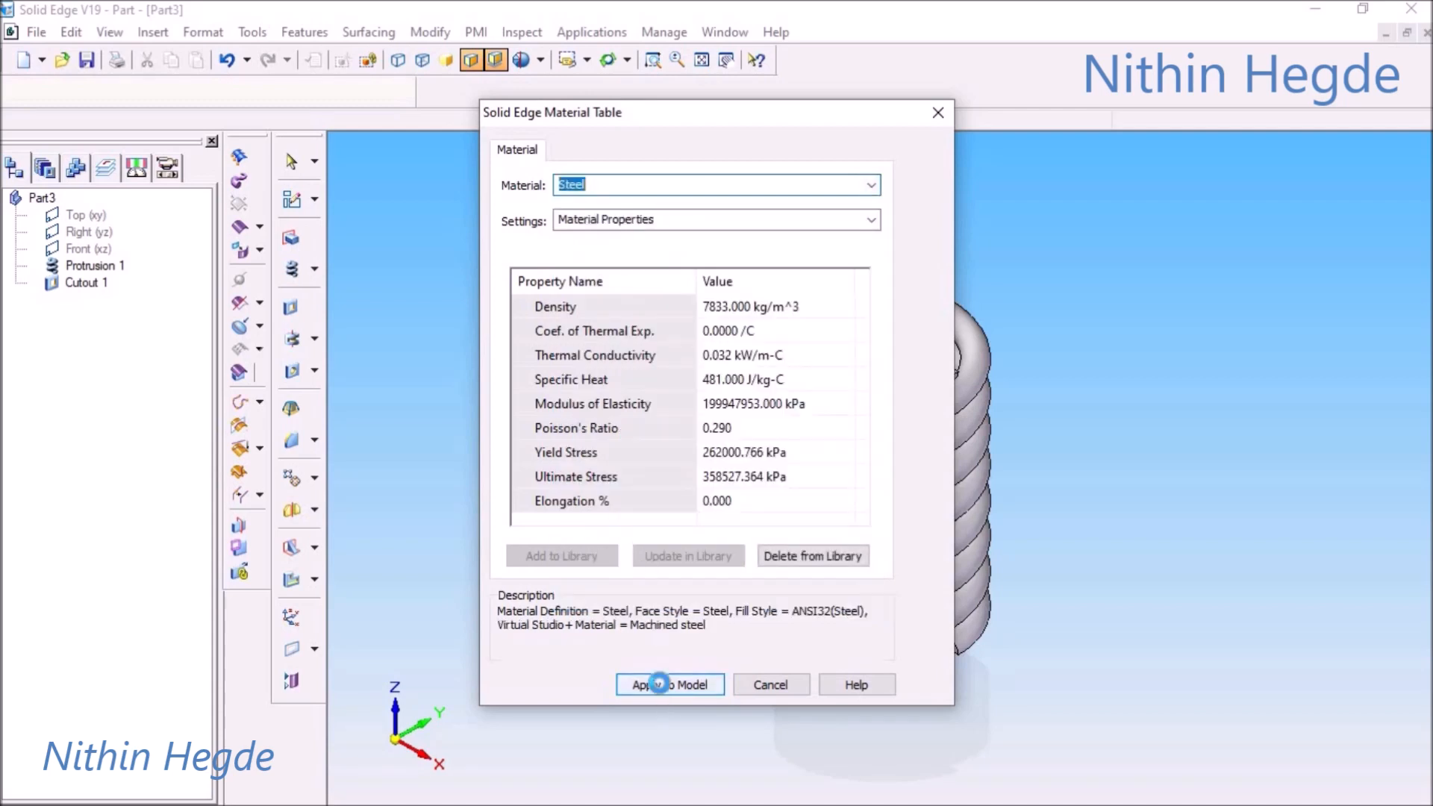
left_click(659, 683)
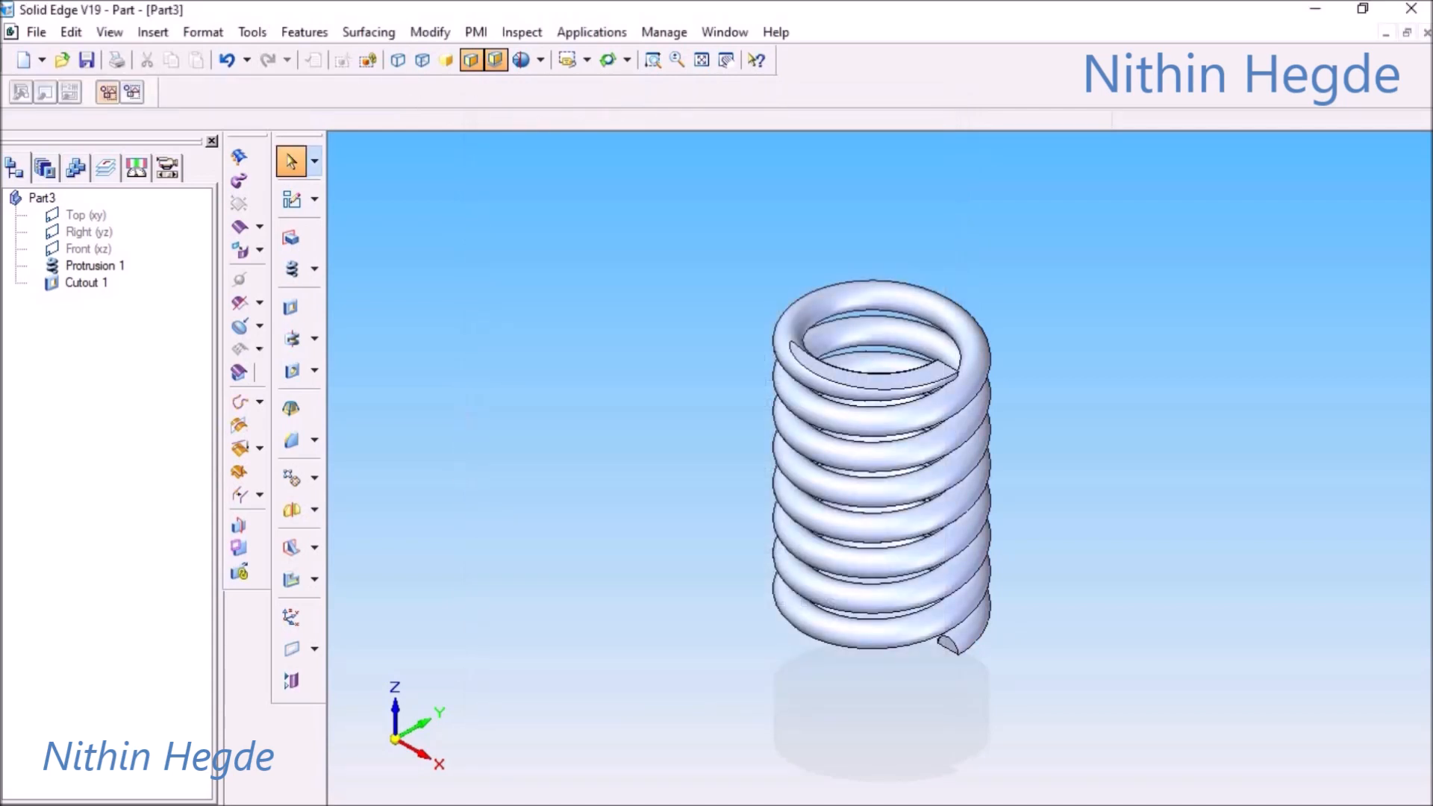
- Paint the spring with the Teal style using the Part Painter, and close the painter
left_click(208, 34)
left_click(242, 83)
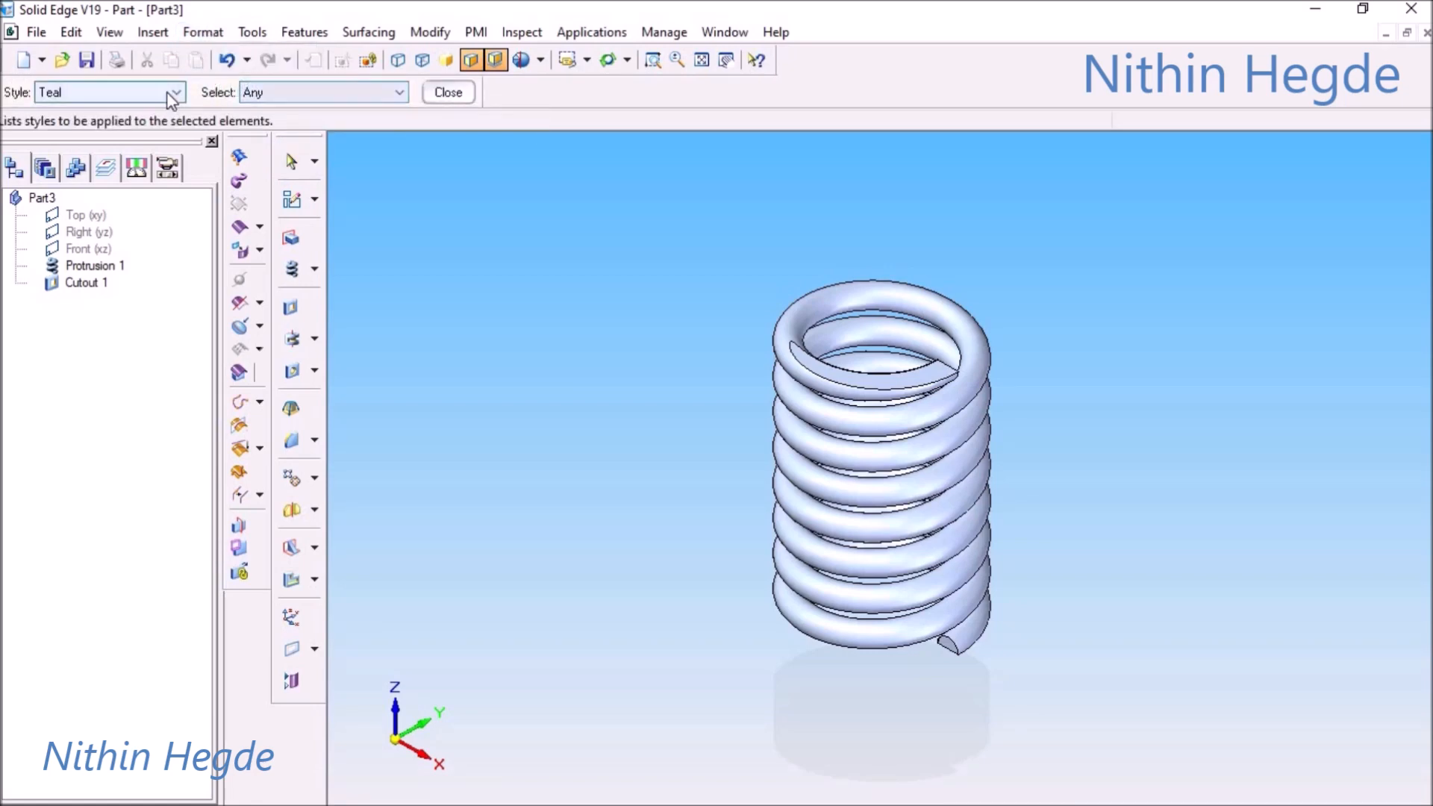
left_click(168, 92)
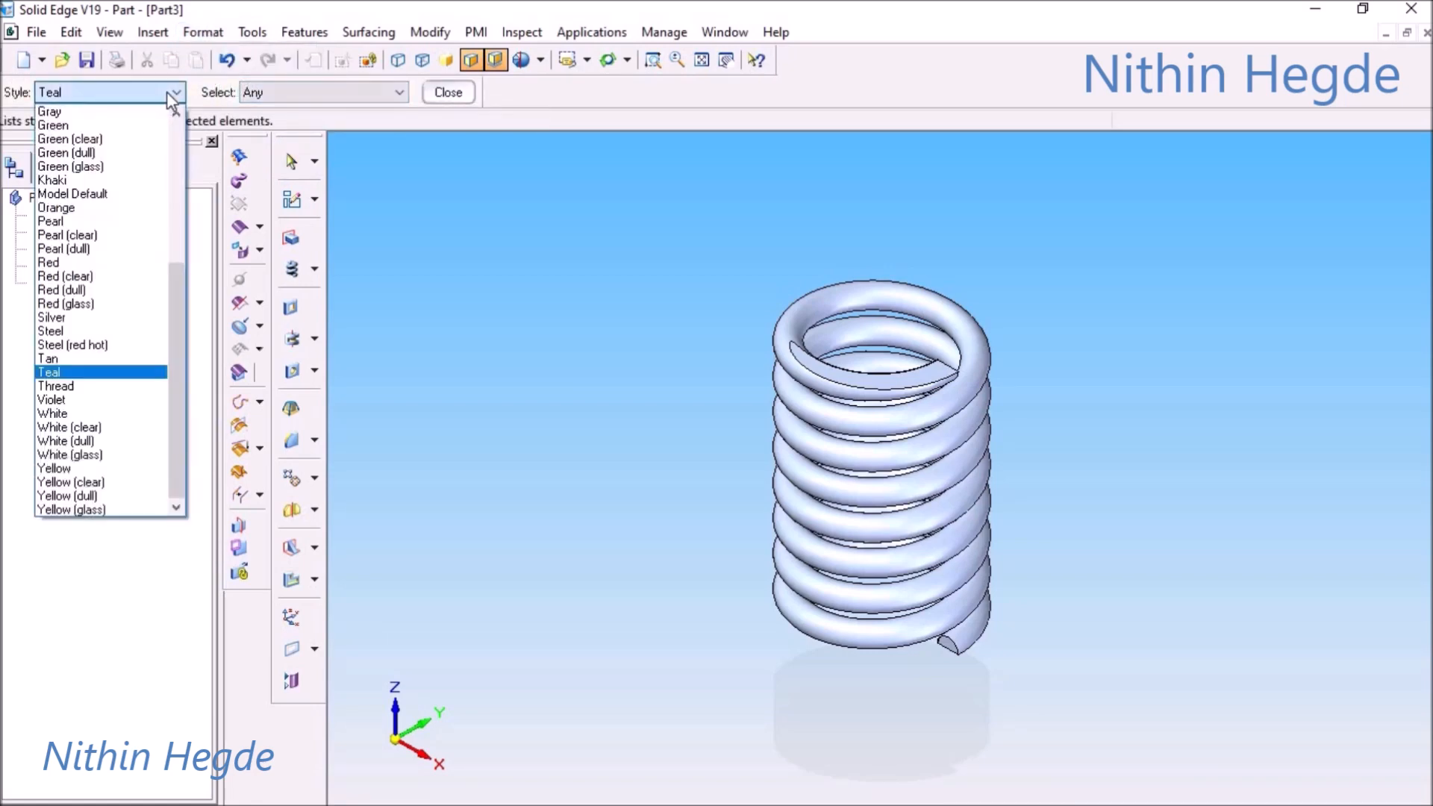
left_click(84, 375)
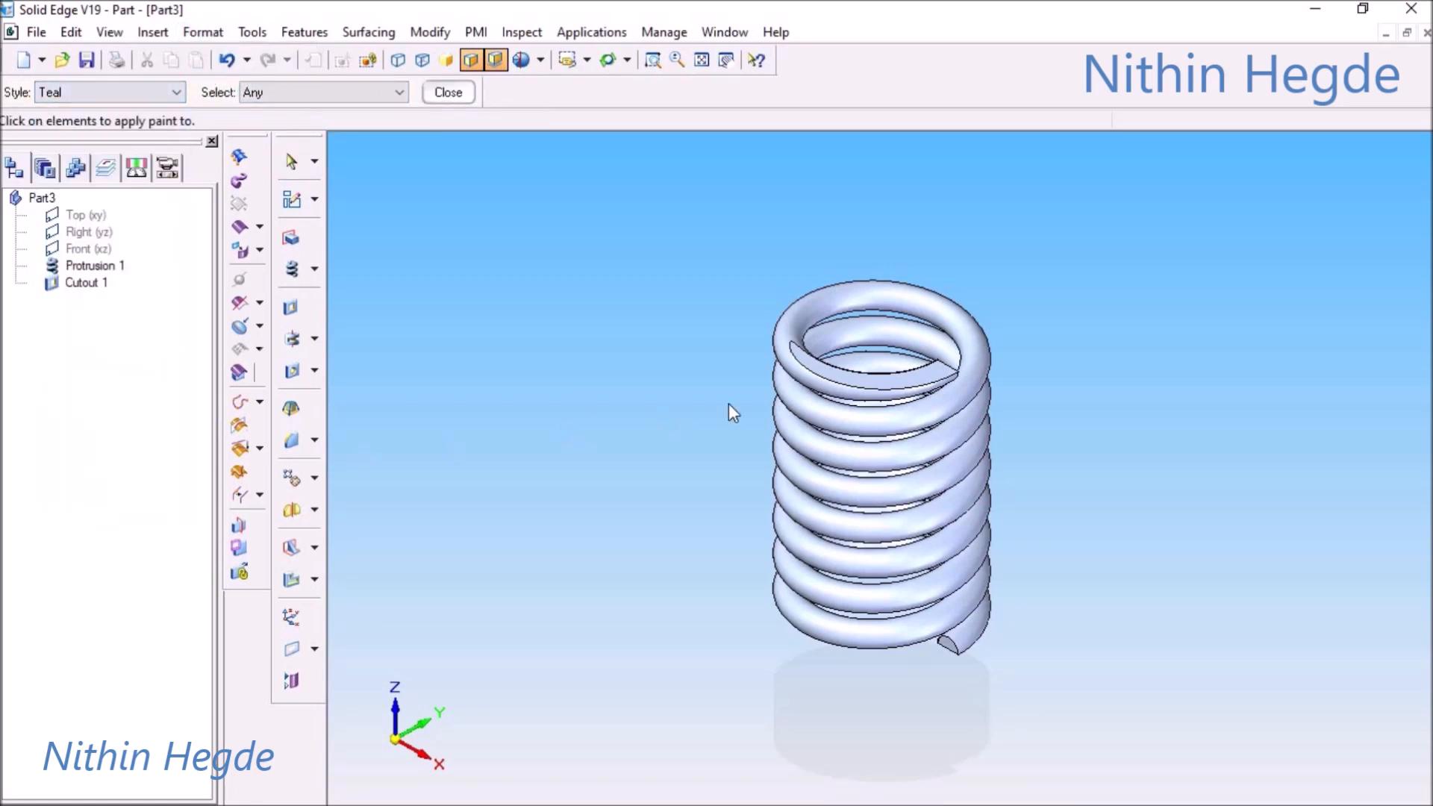
left_click(821, 388)
left_click(448, 92)
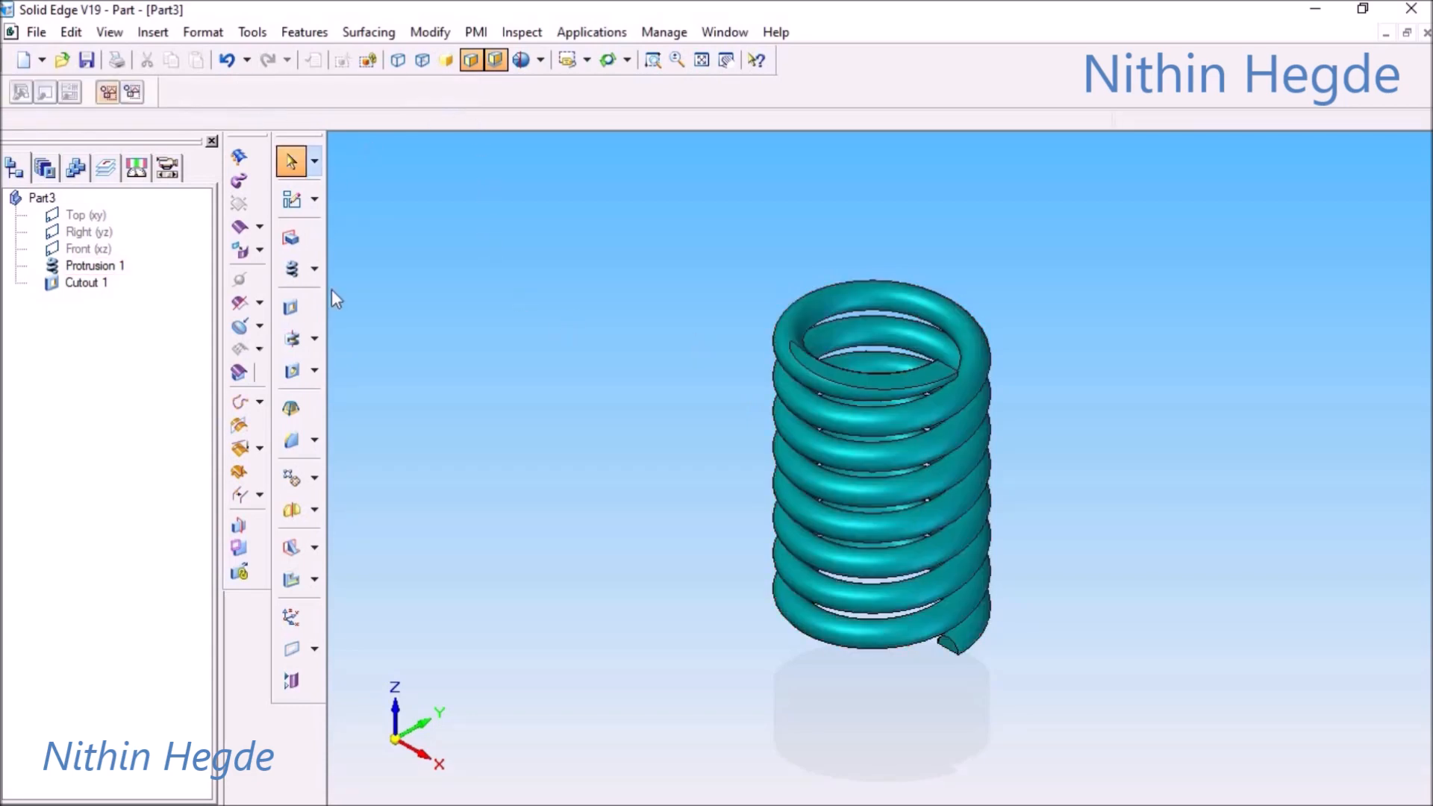
- Inspect the trimmed spring in isometric, front and top views
key("ctrl+i")
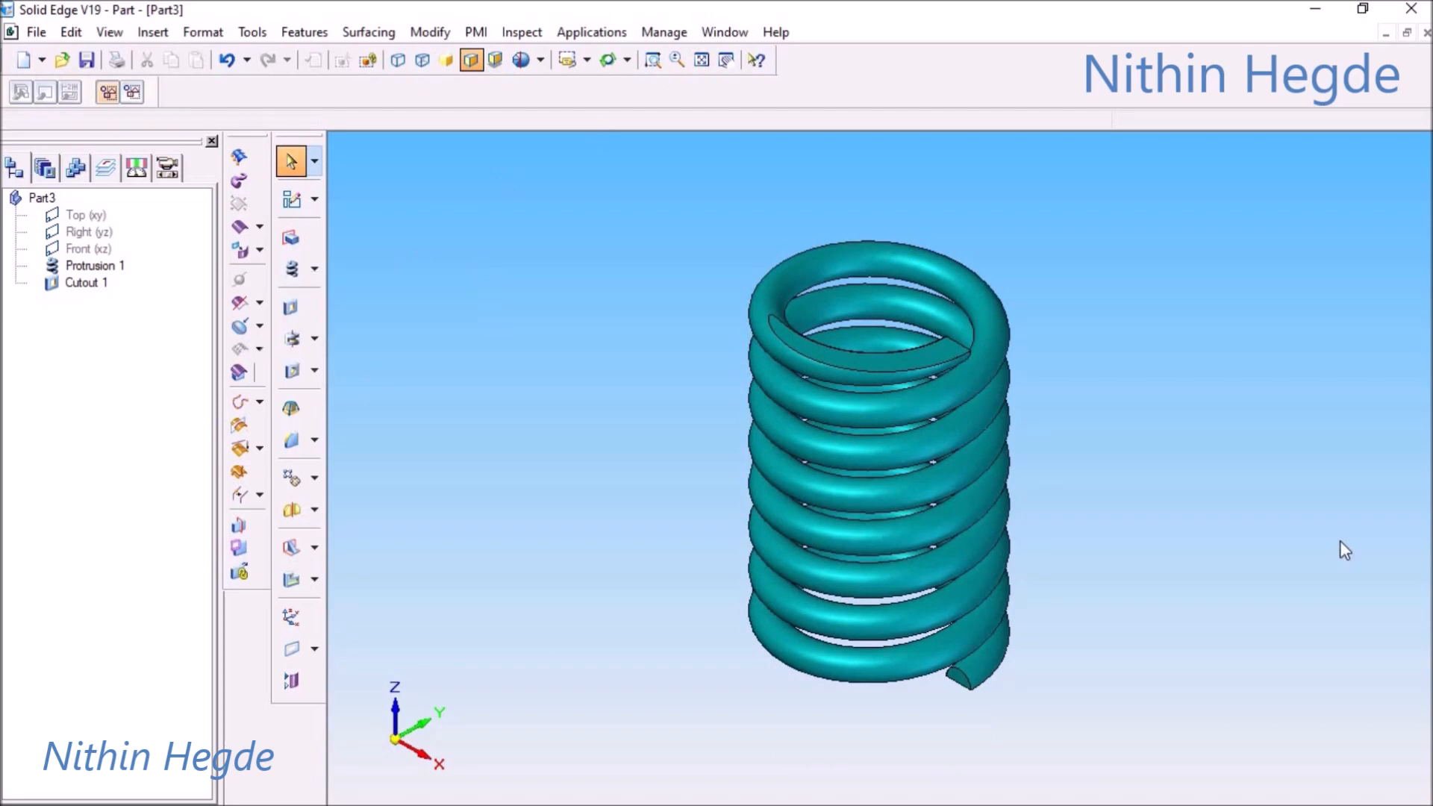
key("ctrl+f")
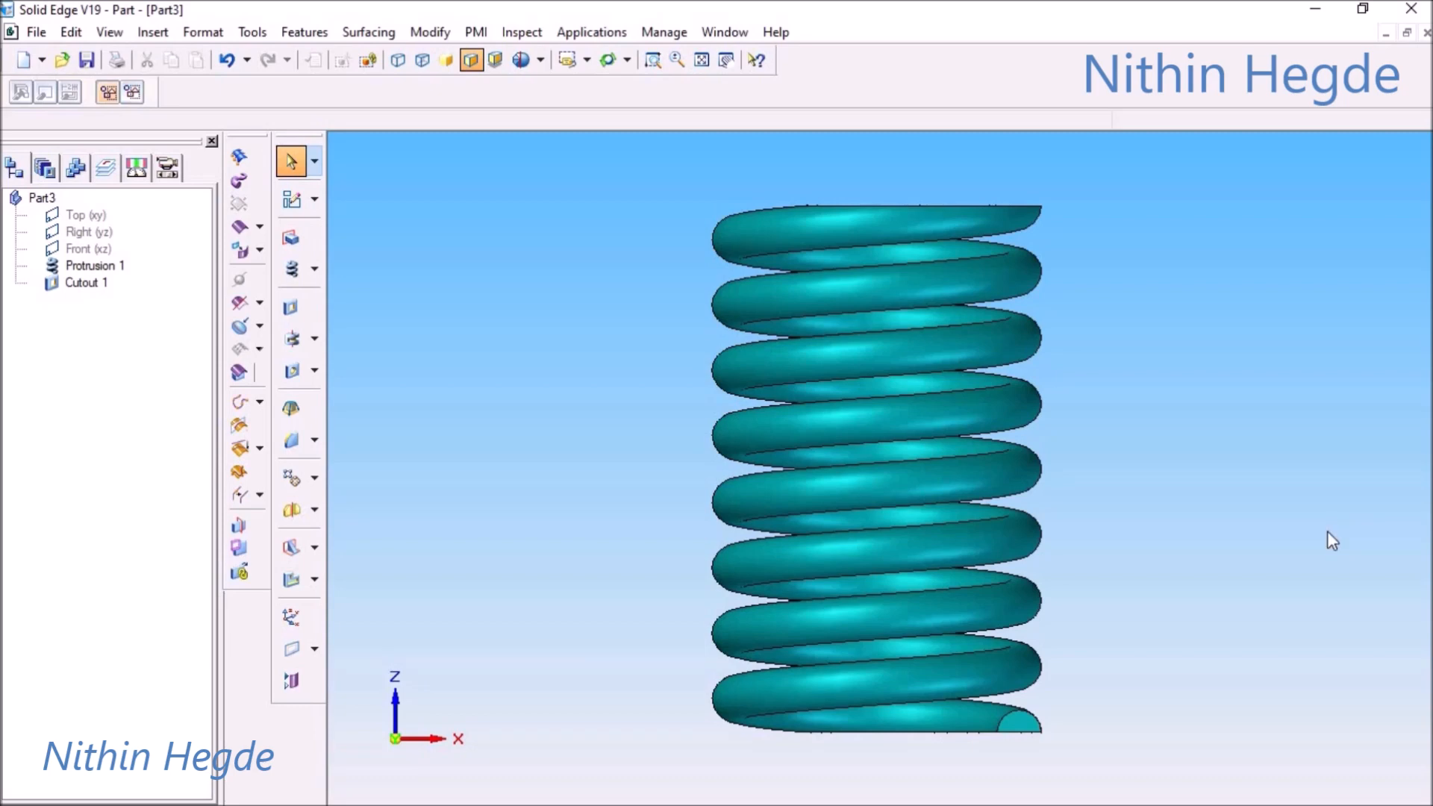
key("ctrl+t")
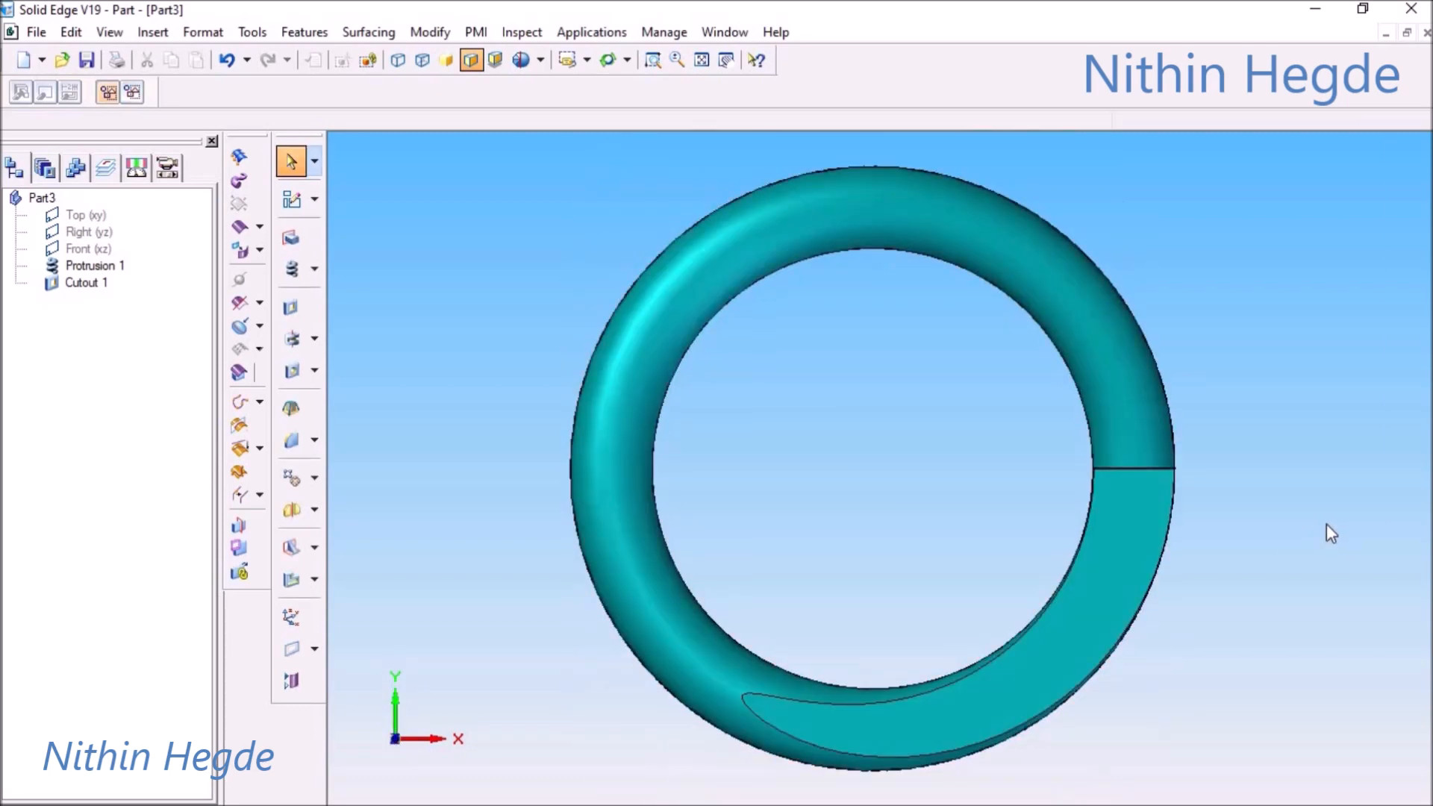
- Examine the finished spring in bottom and isometric views, rotating it to inspect the coils and both flat-trimmed ends from all sides
key("ctrl+b")
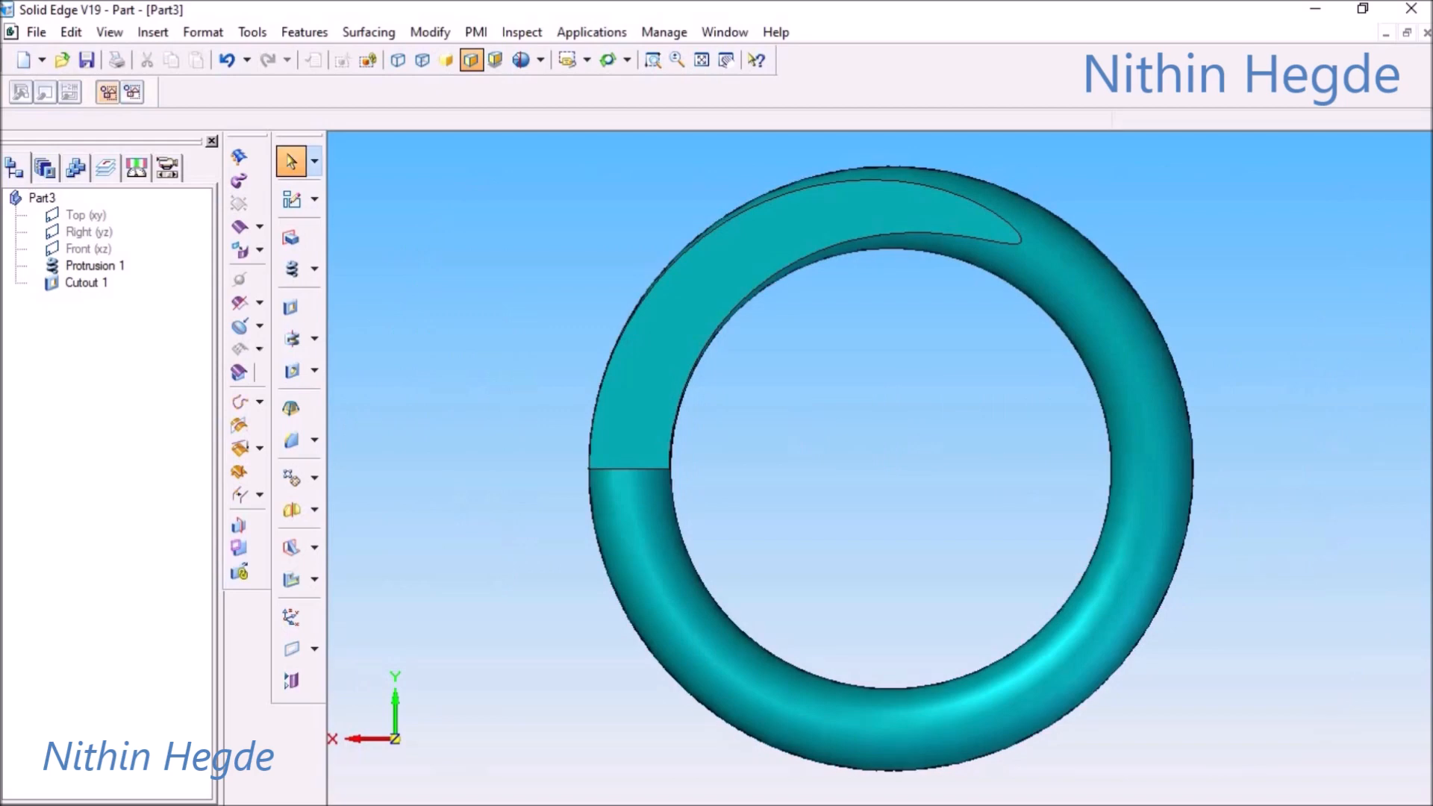
key("ctrl+i")
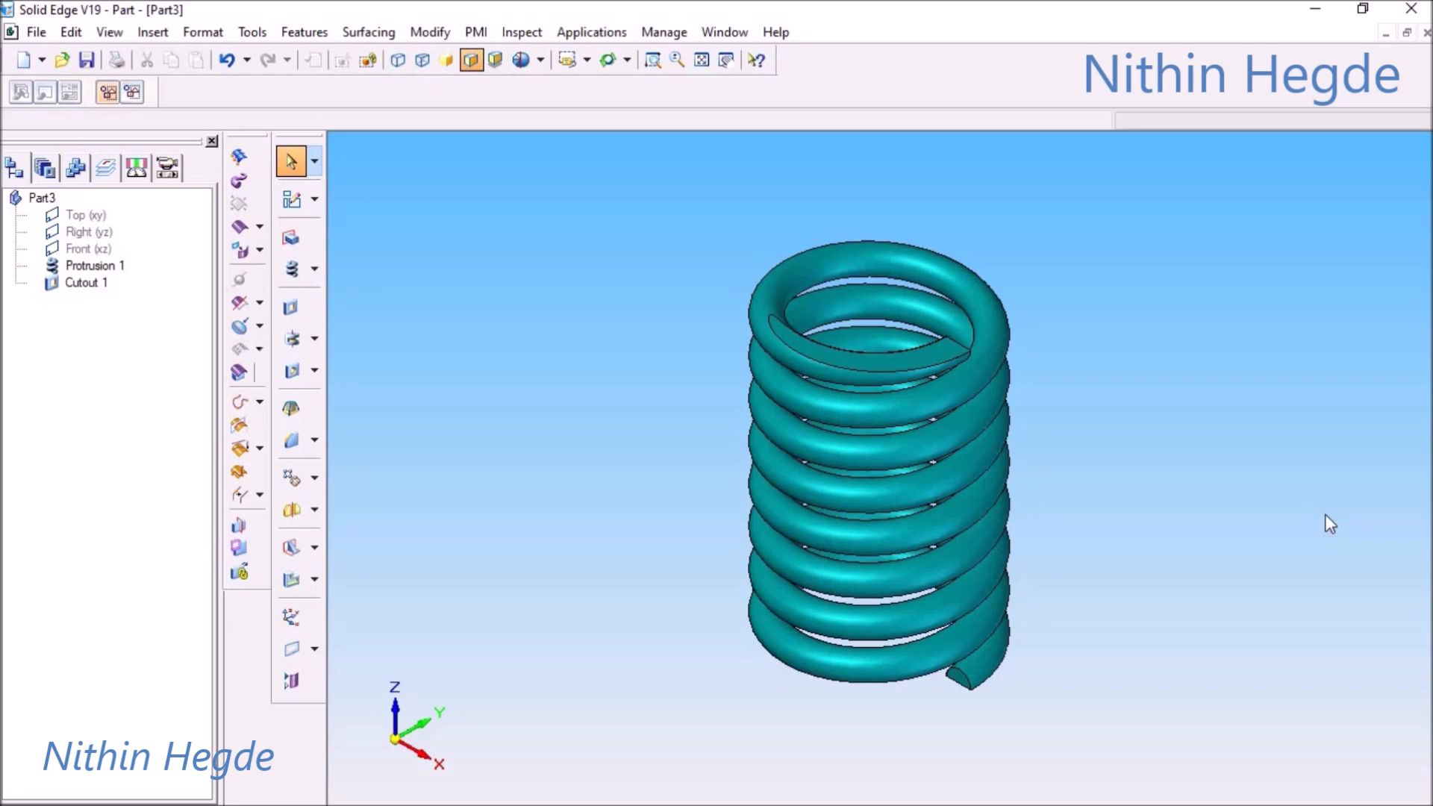
key("Up")
key("Up")
key("Up")
key("Up")
key("Up")
key("Up")
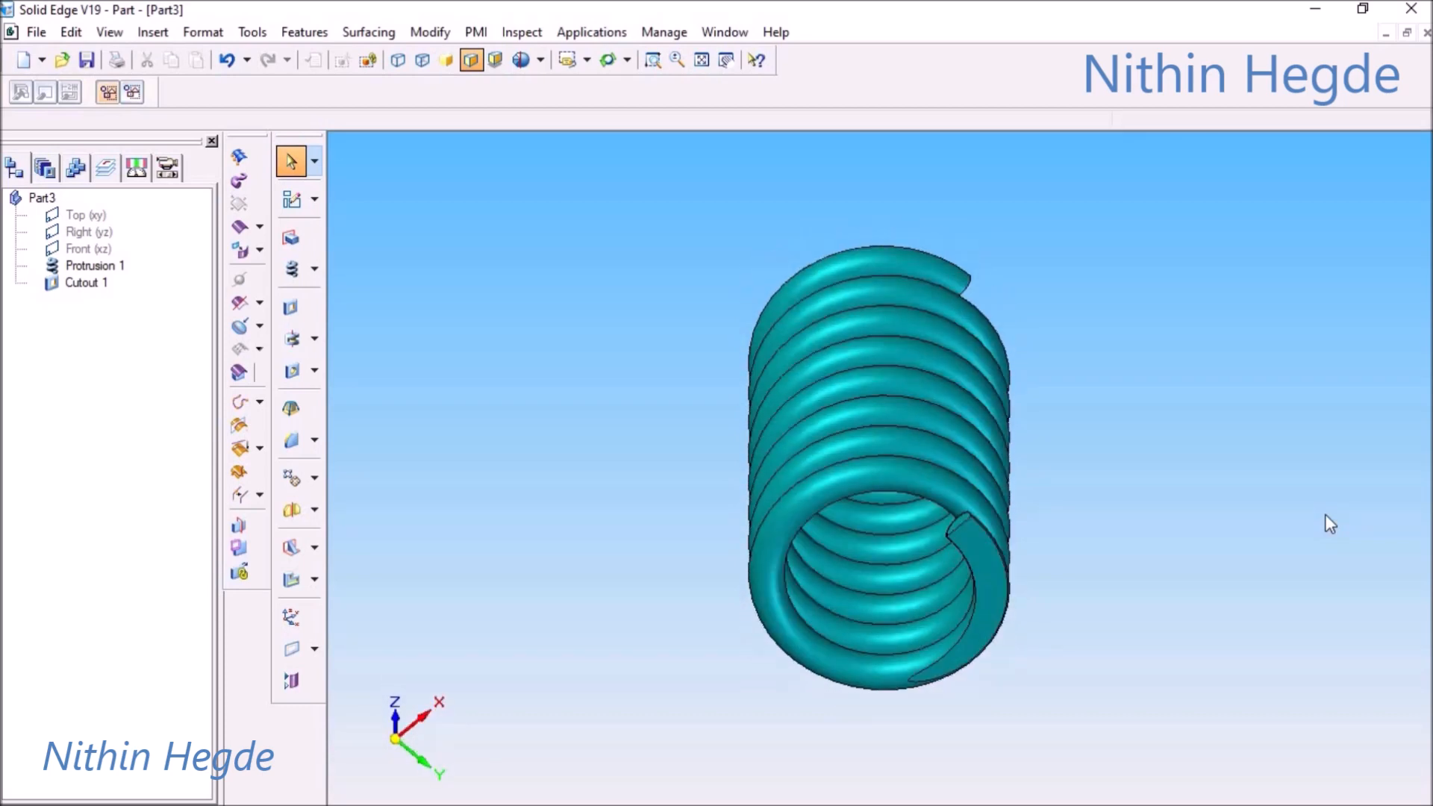
key("Up")
key("Up")
key("Left")
key("Left")
key("Left")
key("Left")
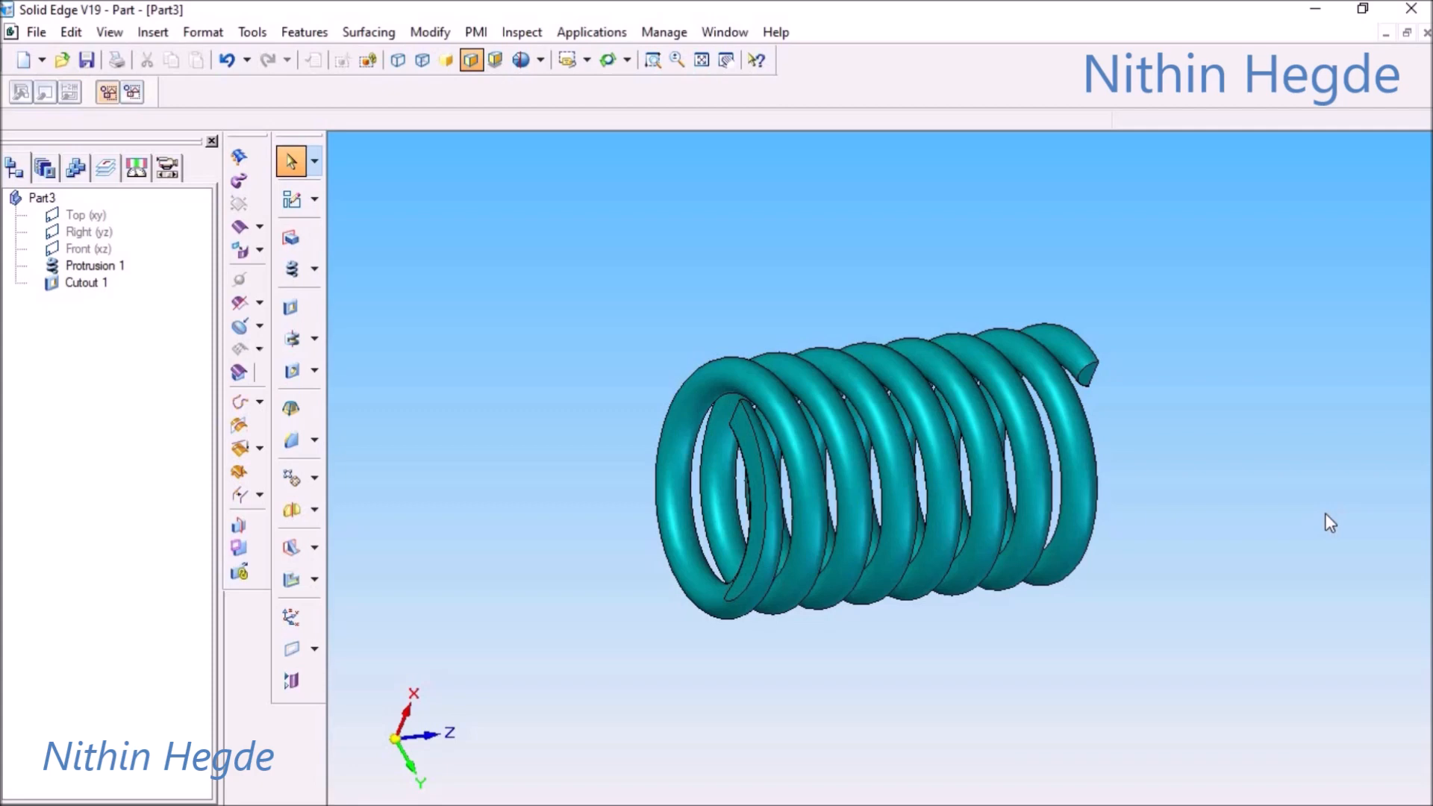
key("Down")
key("Down")
key("Down")
key("Down")
key("Down")
key("Down")
key("Down")
key("Down")
key("Down")
key("Down")
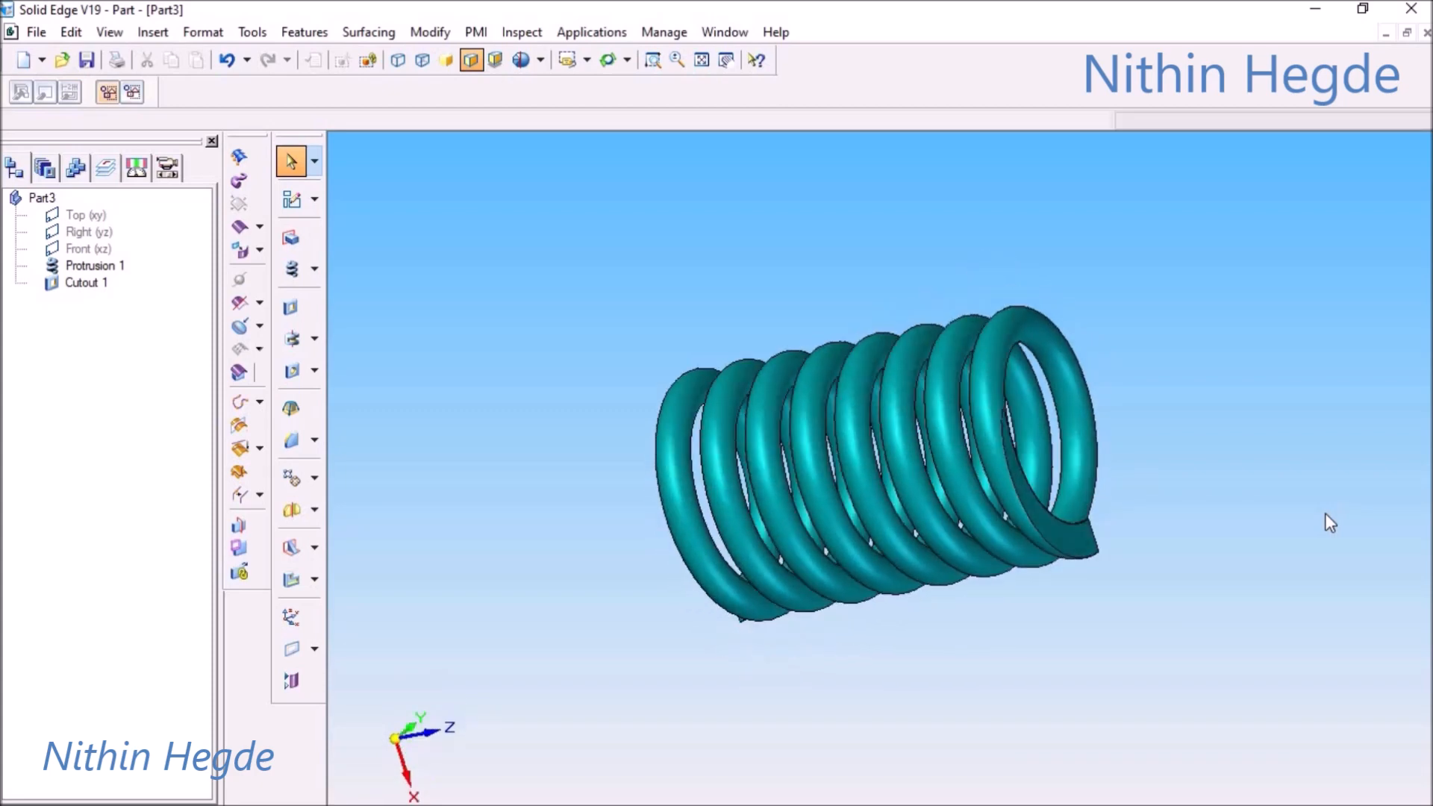
key("Down")
key("Down")
key("Down")
key("Down")
key("Down")
key("Down")
key("Down")
key("Down")
key("Down")
key("Down")
key("Down")
key("Down")
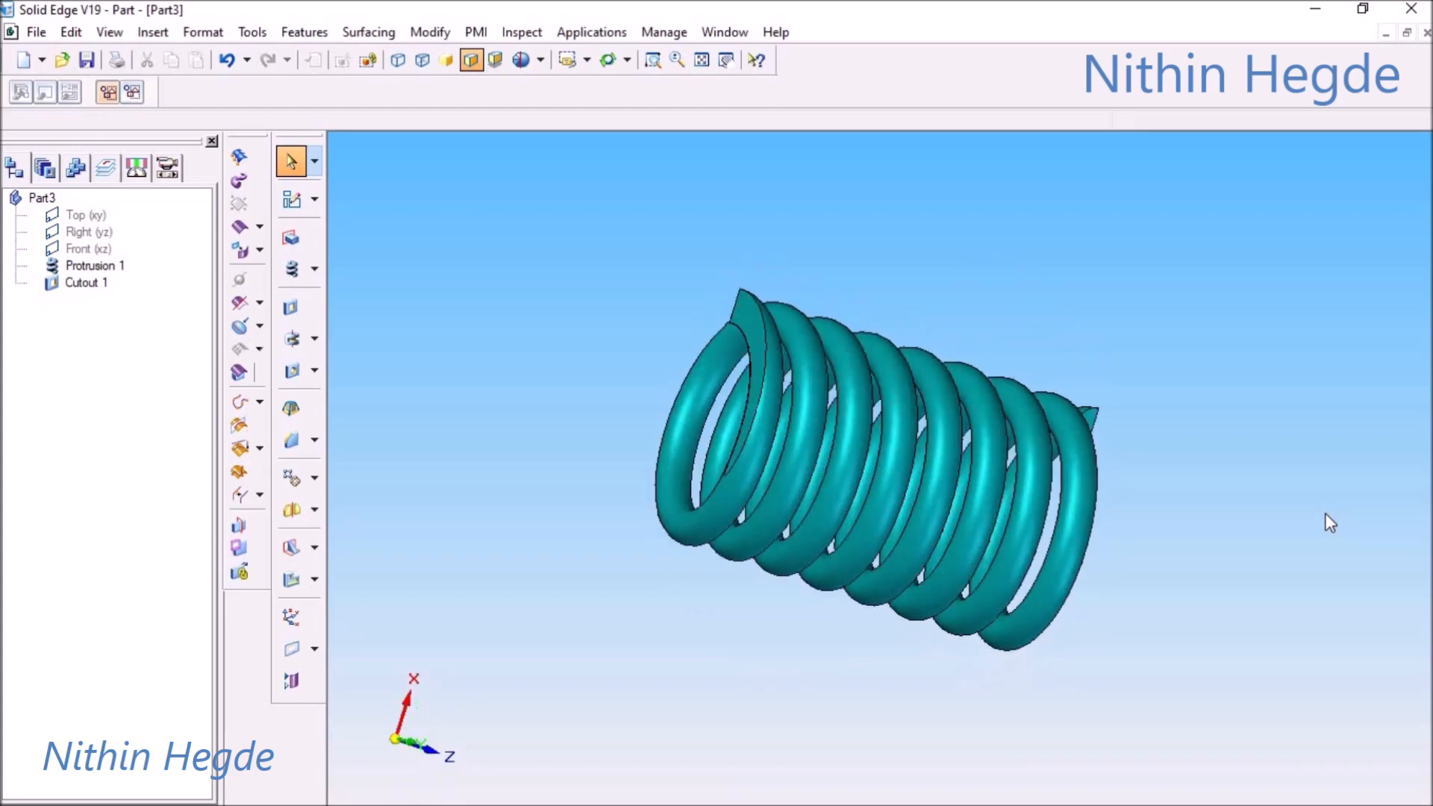
key("Down")
key("Down")
key("Right")
key("Right")
key("Right")
key("Right")
key("Right")
key("Right")
key("Right")
key("Up")
key("Up")
key("Up")
key("Up")
key("Up")
key("Up")
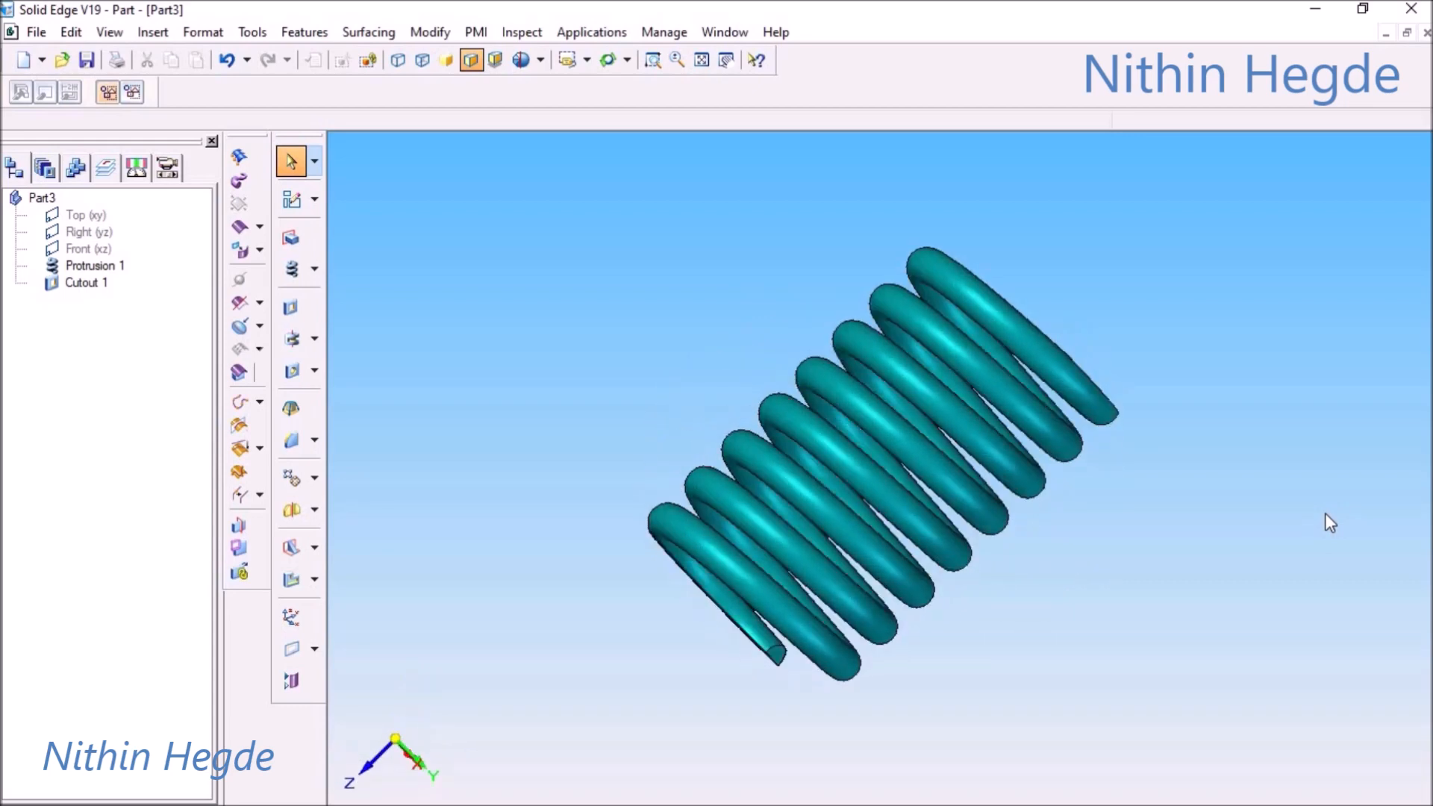
key("Down")
key("Down")
key("Left")
key("Left")
key("Left")
key("Left")
key("Left")
key("Left")
key("Up")
key("Up")
key("Up")
key("Down")
key("Down")
key("Down")
key("Down")
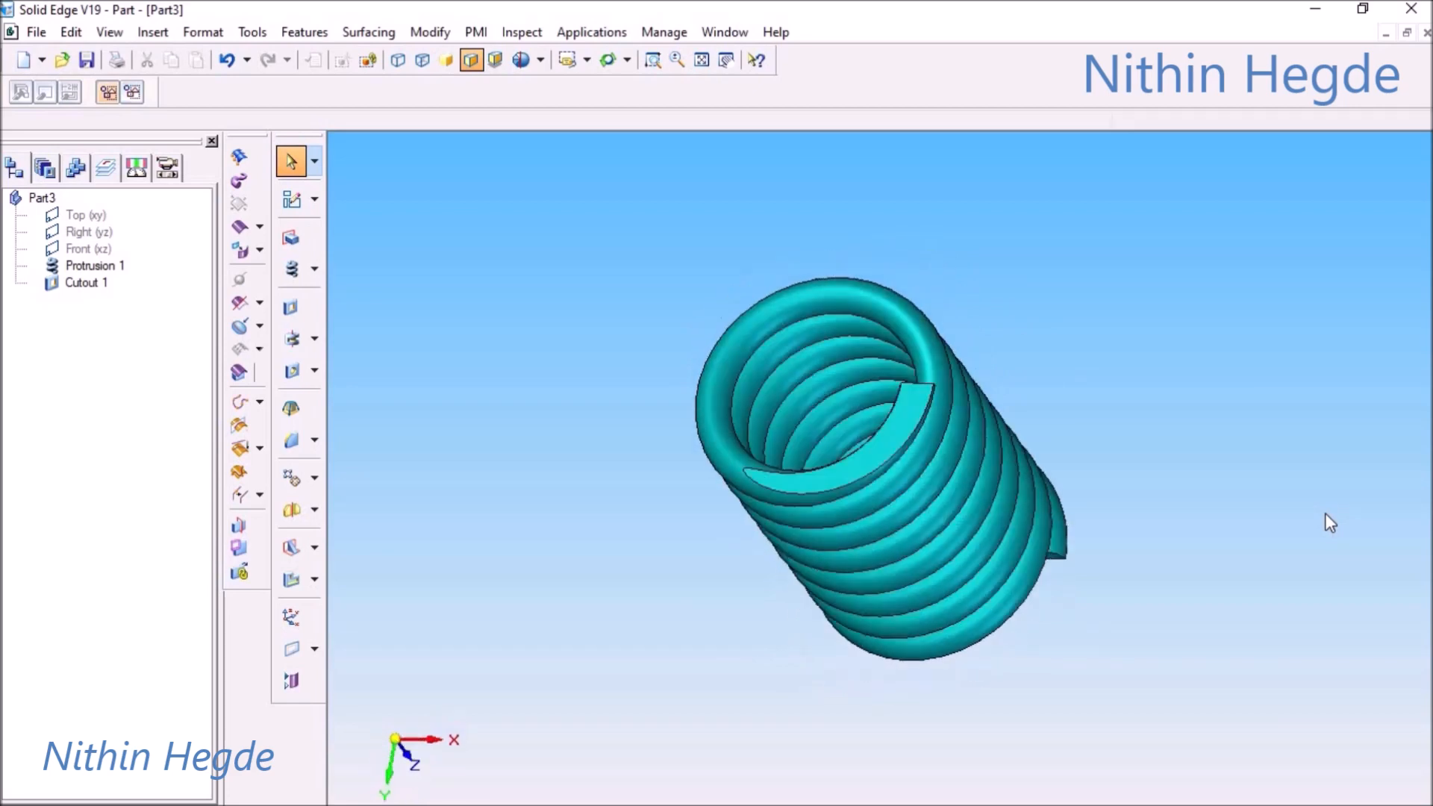
key("Left")
key("Left")
key("Left")
key("Left")
key("Left")
key("Left")
key("Left")
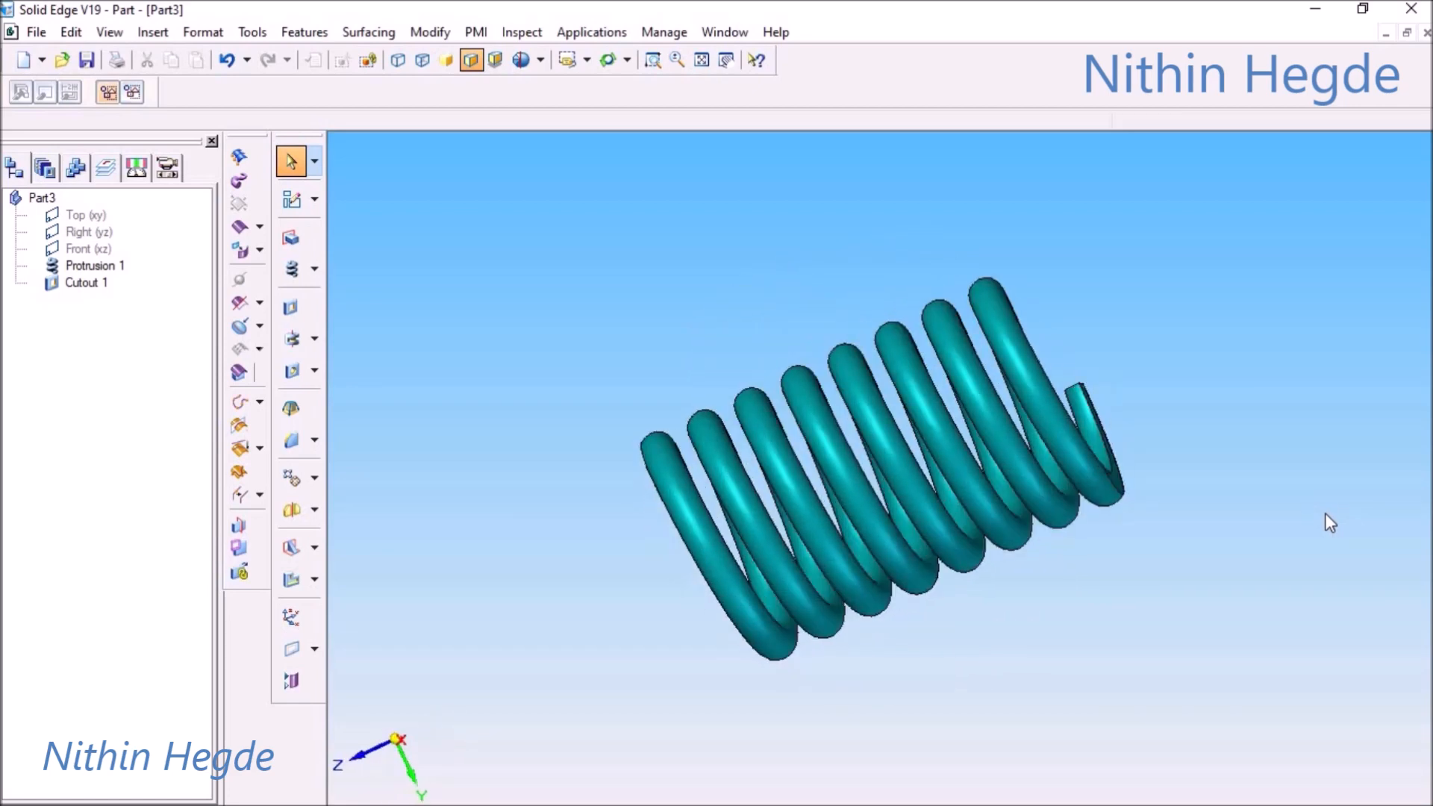
key("Up")
key("Up")
key("Up")
key("Down")
key("Down")
key("Down")
key("Down")
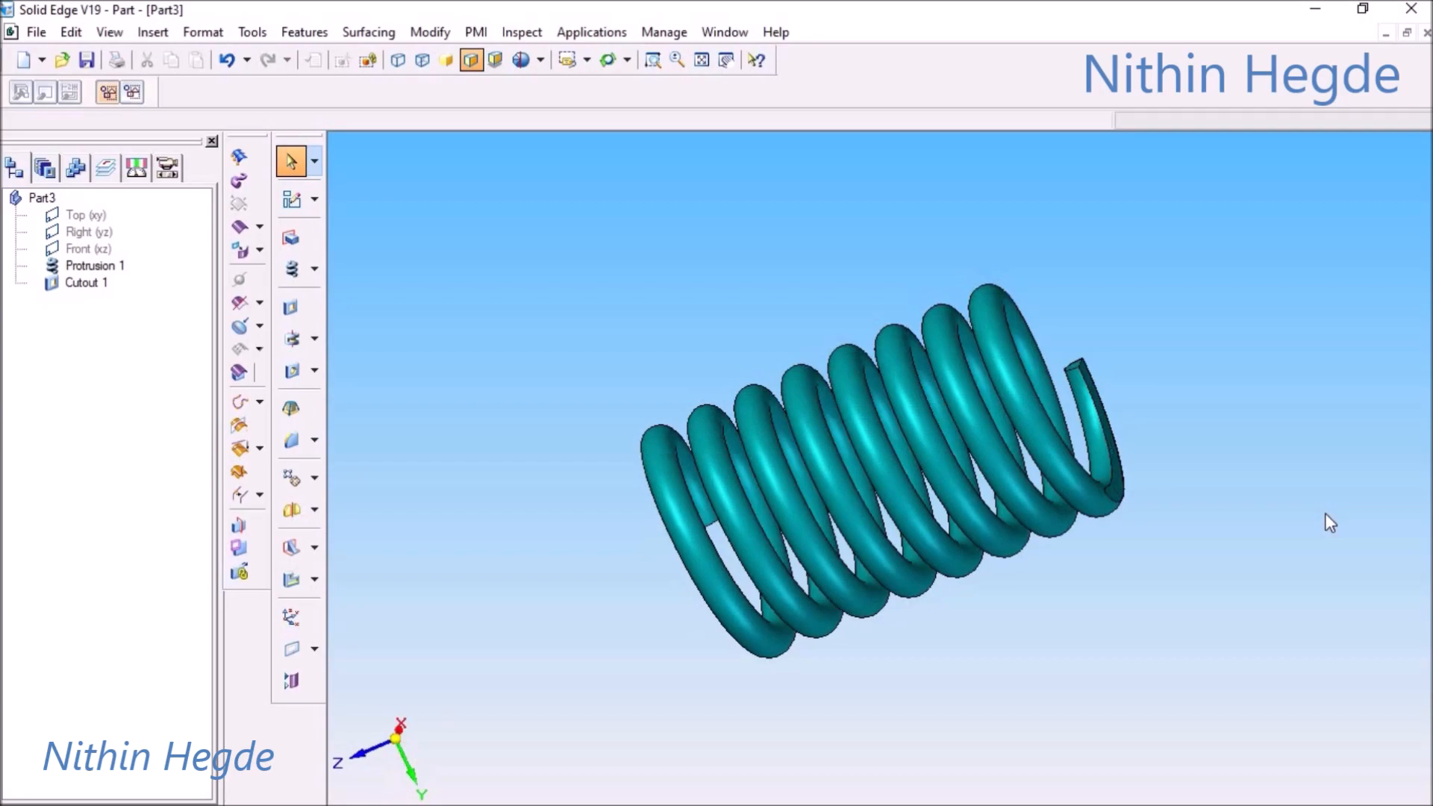
key("Left")
key("Left")
key("Left")
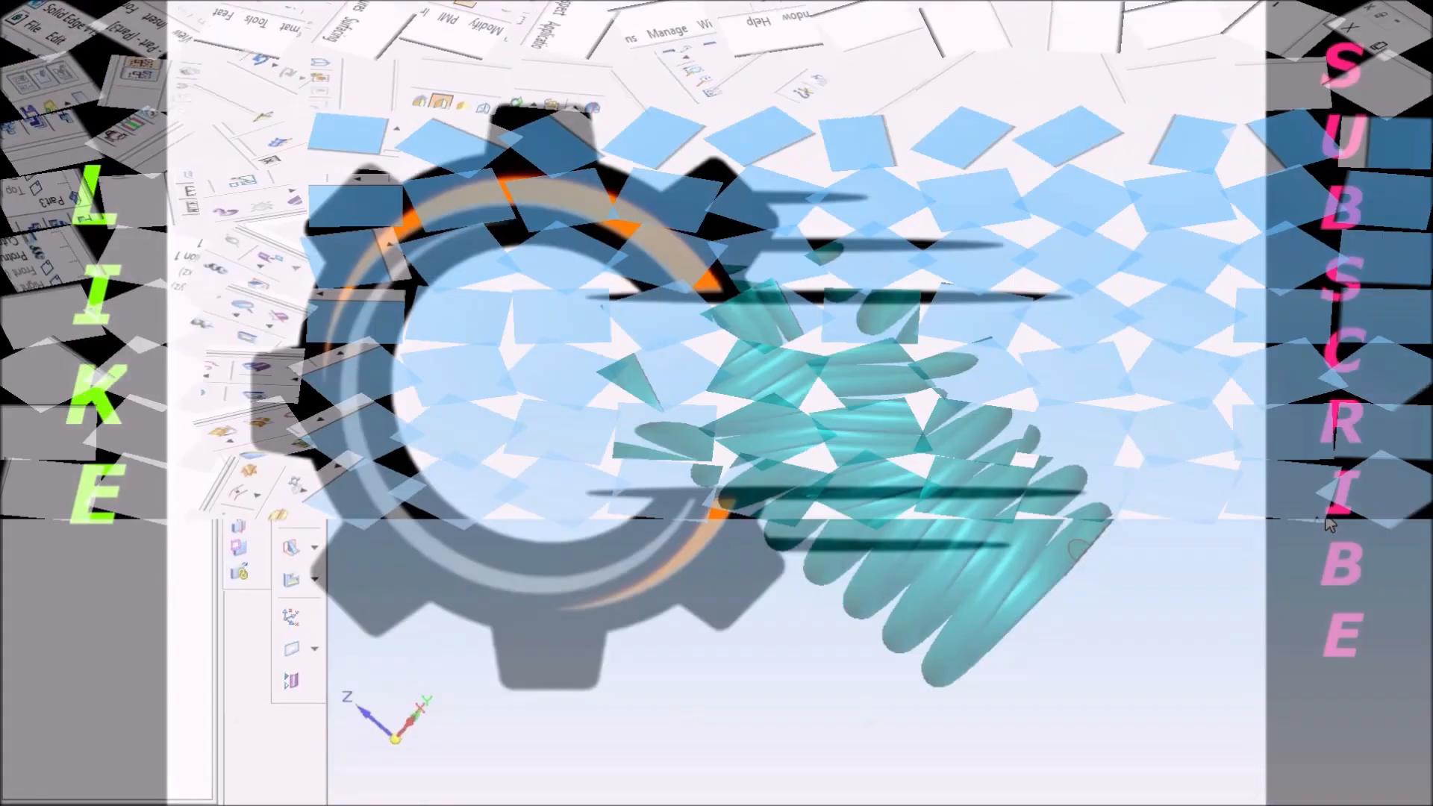